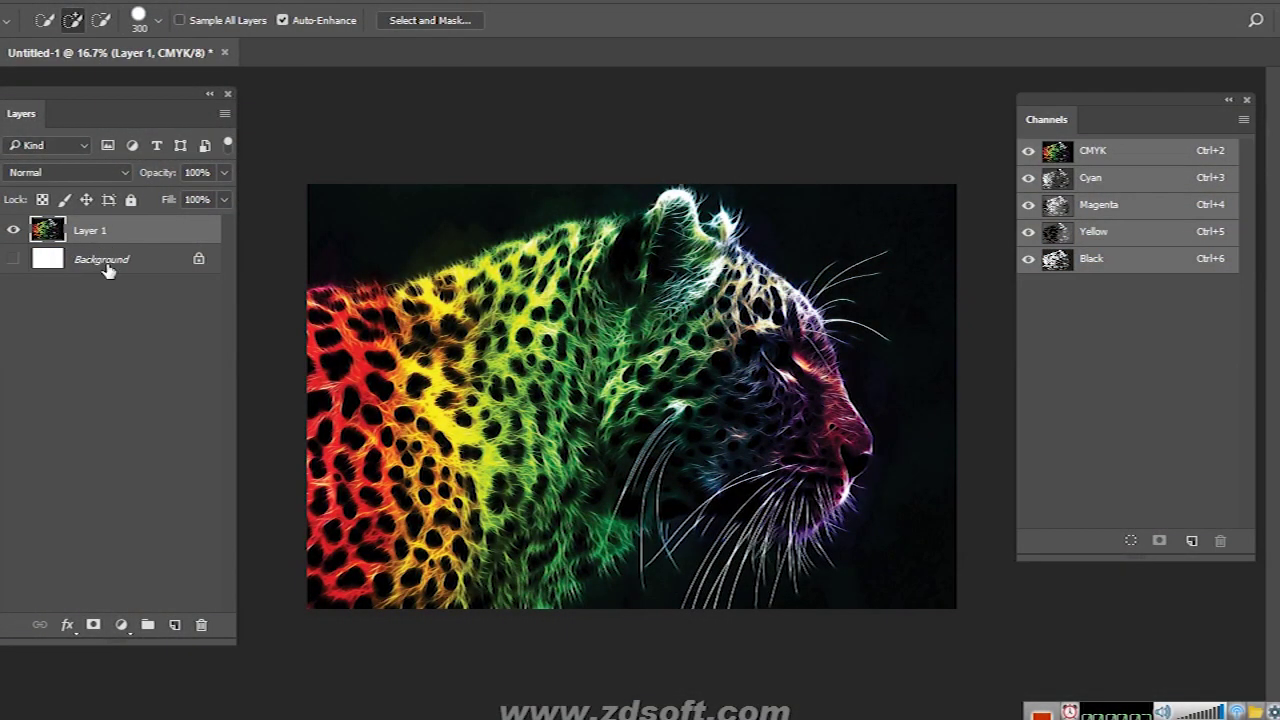
# Flatten the leopard image, discarding the hidden layer
pyautogui.click(108, 270)
pyautogui.rightClick(108, 268)
pyautogui.click(190, 484)
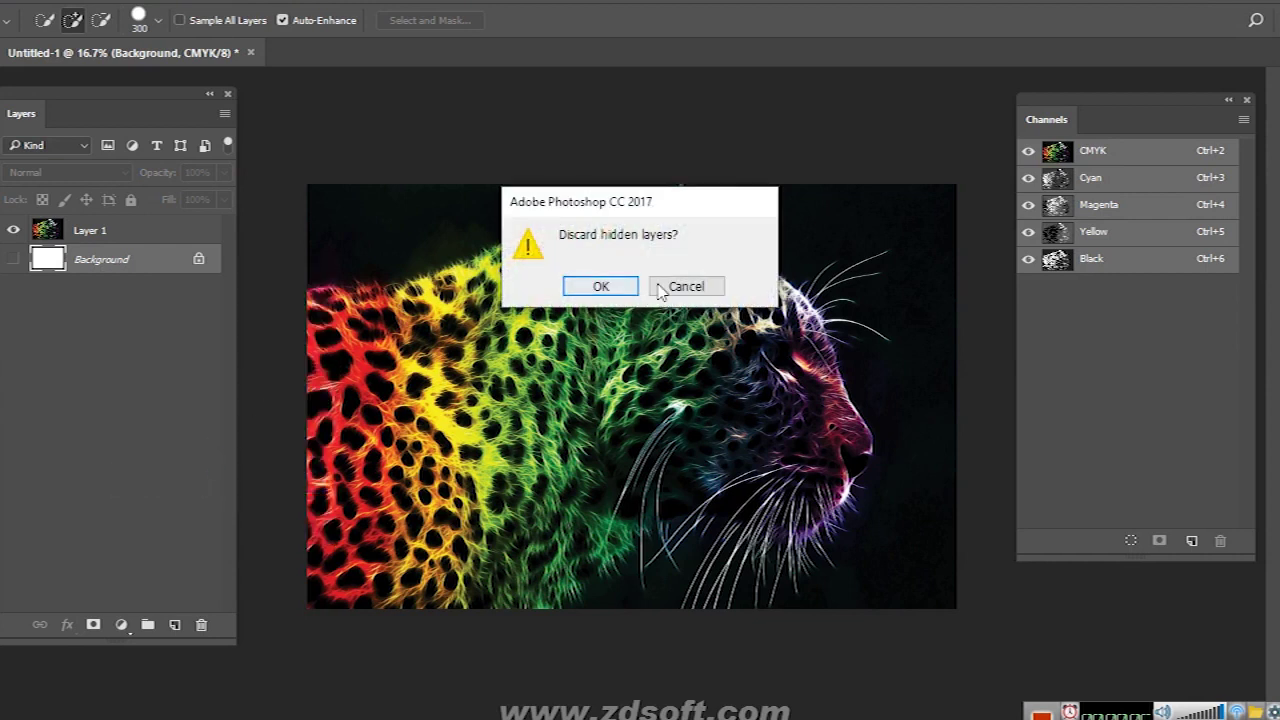
pyautogui.click(625, 287)
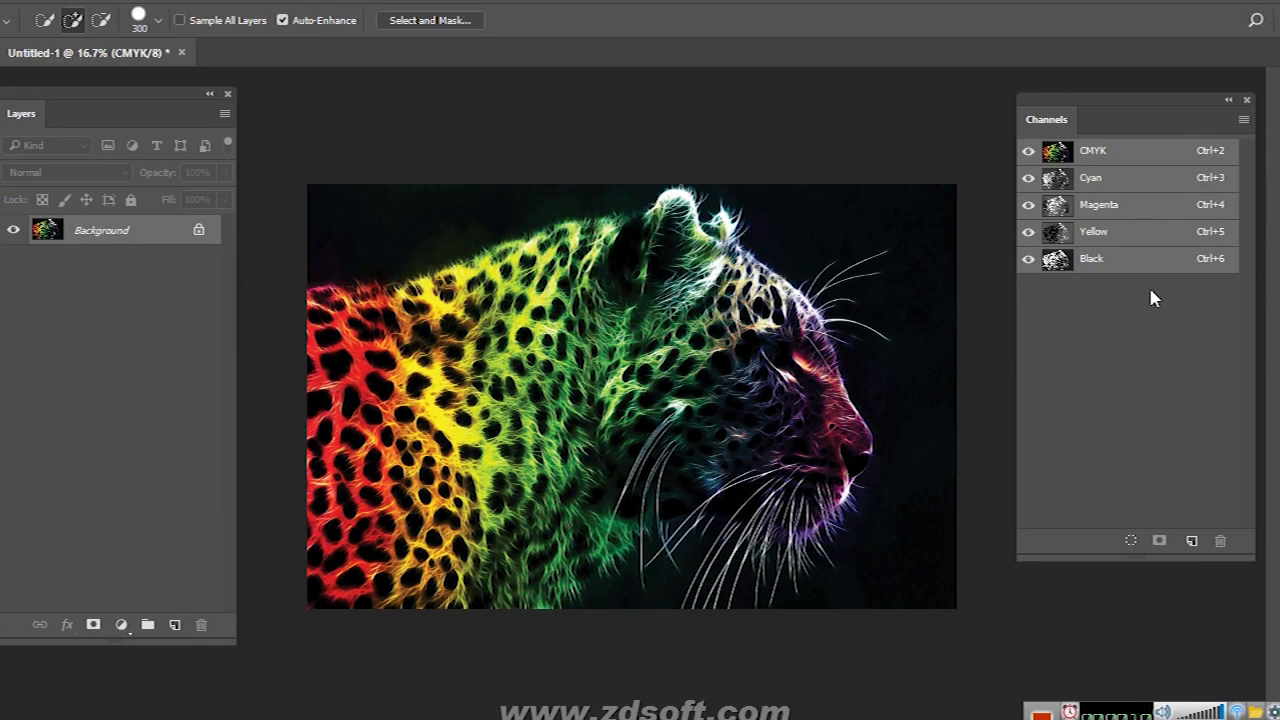
# Split Channels into separate Cyan, Magenta, Yellow and Black documents, then view the Cyan one
pyautogui.click(1243, 122)
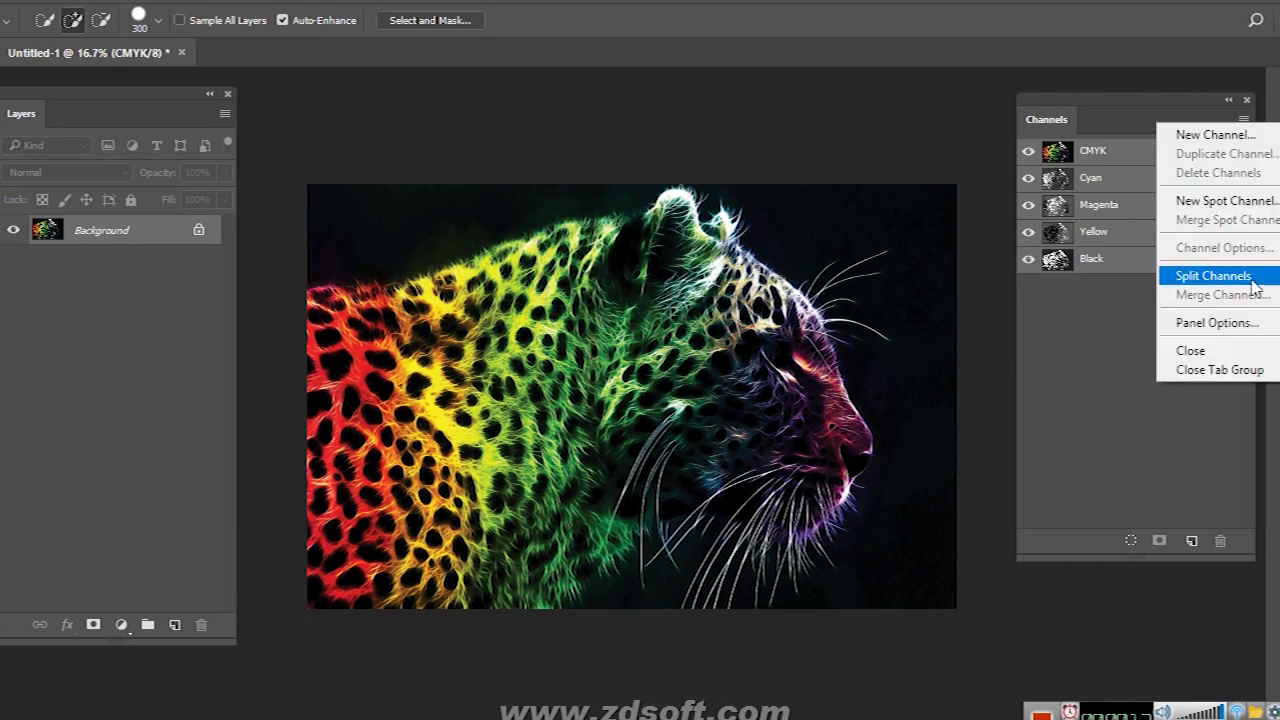
pyautogui.click(1240, 276)
pyautogui.click(57, 58)
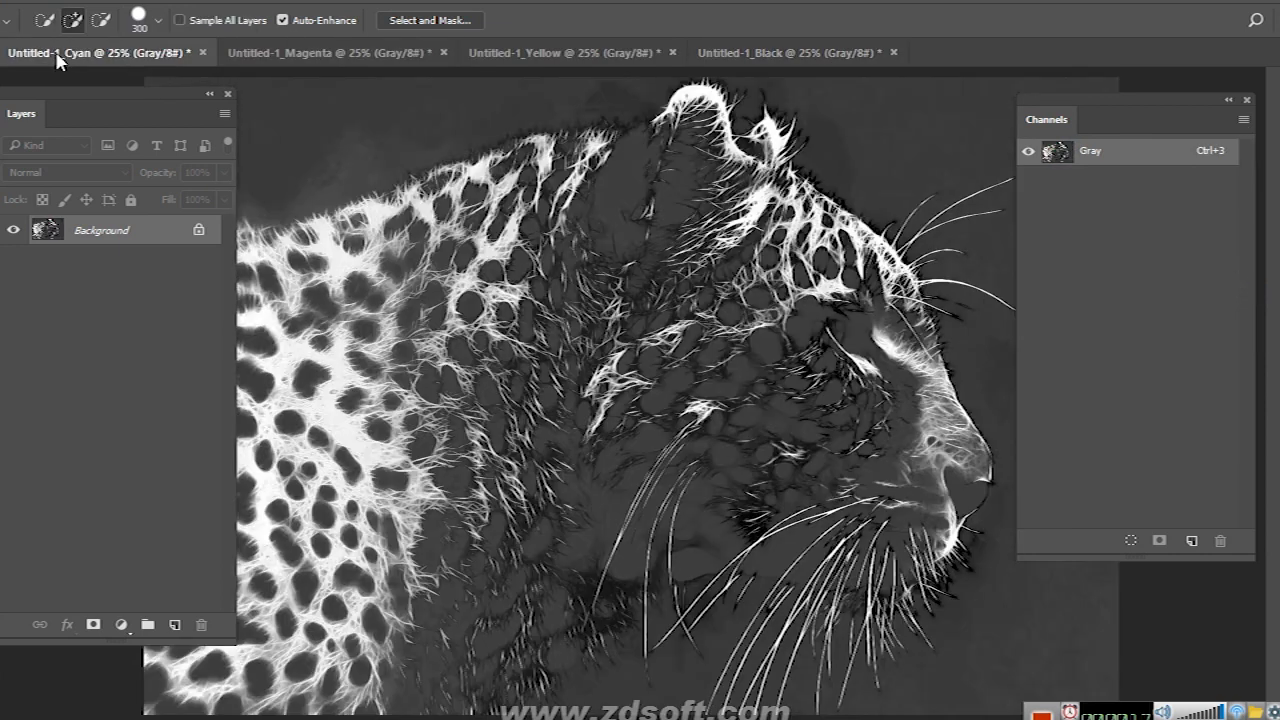
# Convert Cyan to a 35 lpi halftone Bitmap, then back to Grayscale and CMYK
pyautogui.click(85, 2)
pyautogui.moveTo(104, 11)
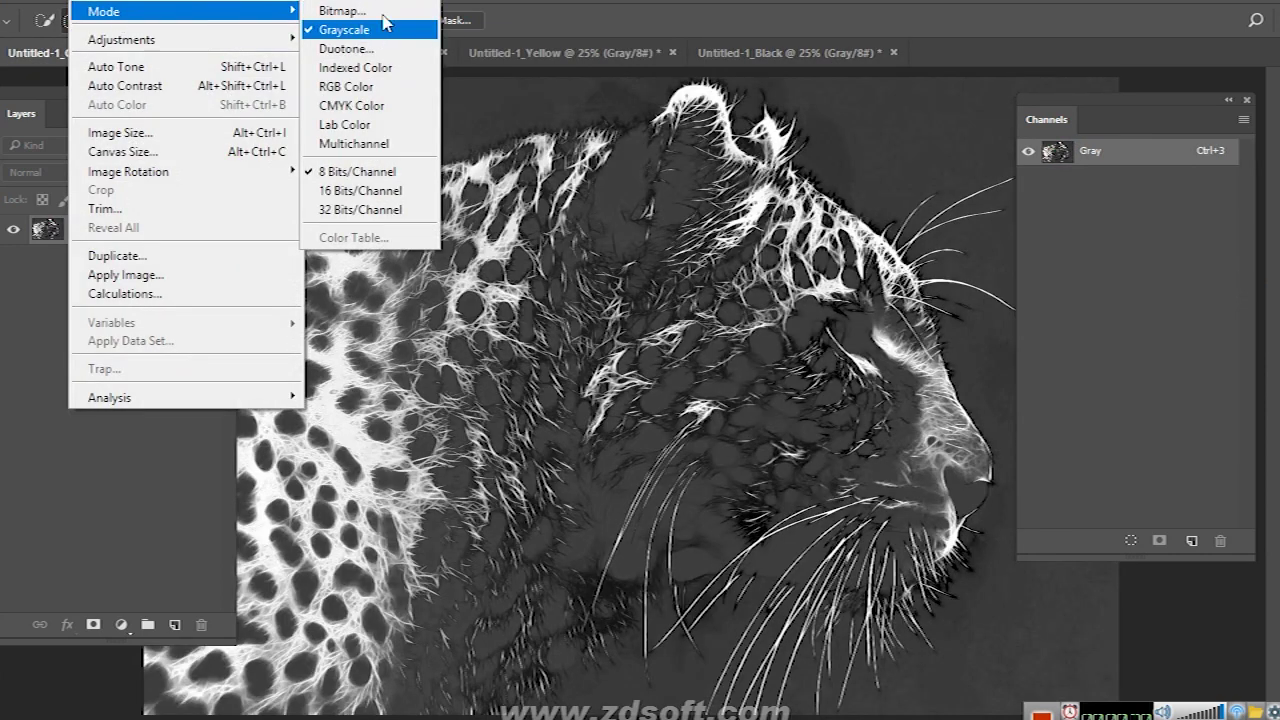
pyautogui.click(360, 23)
pyautogui.click(1052, 198)
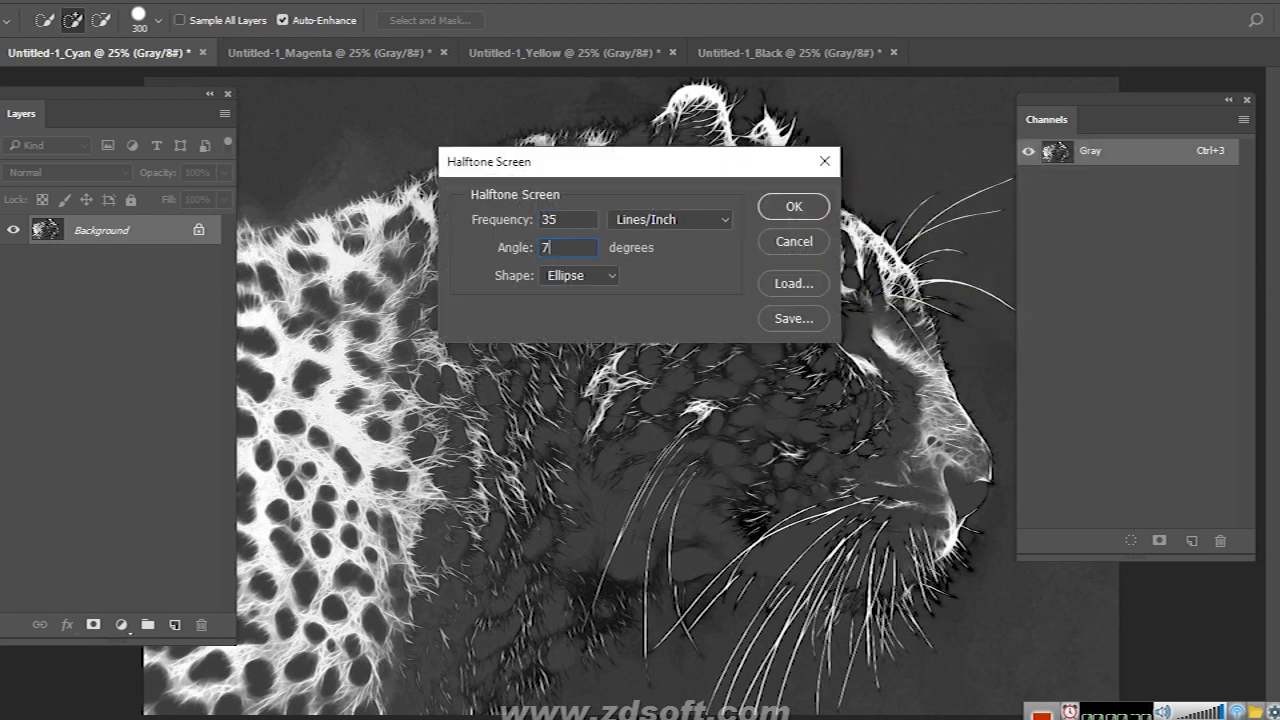
pyautogui.click(795, 205)
pyautogui.click(85, 2)
pyautogui.click(350, 29)
pyautogui.press('Return')
pyautogui.click(85, 2)
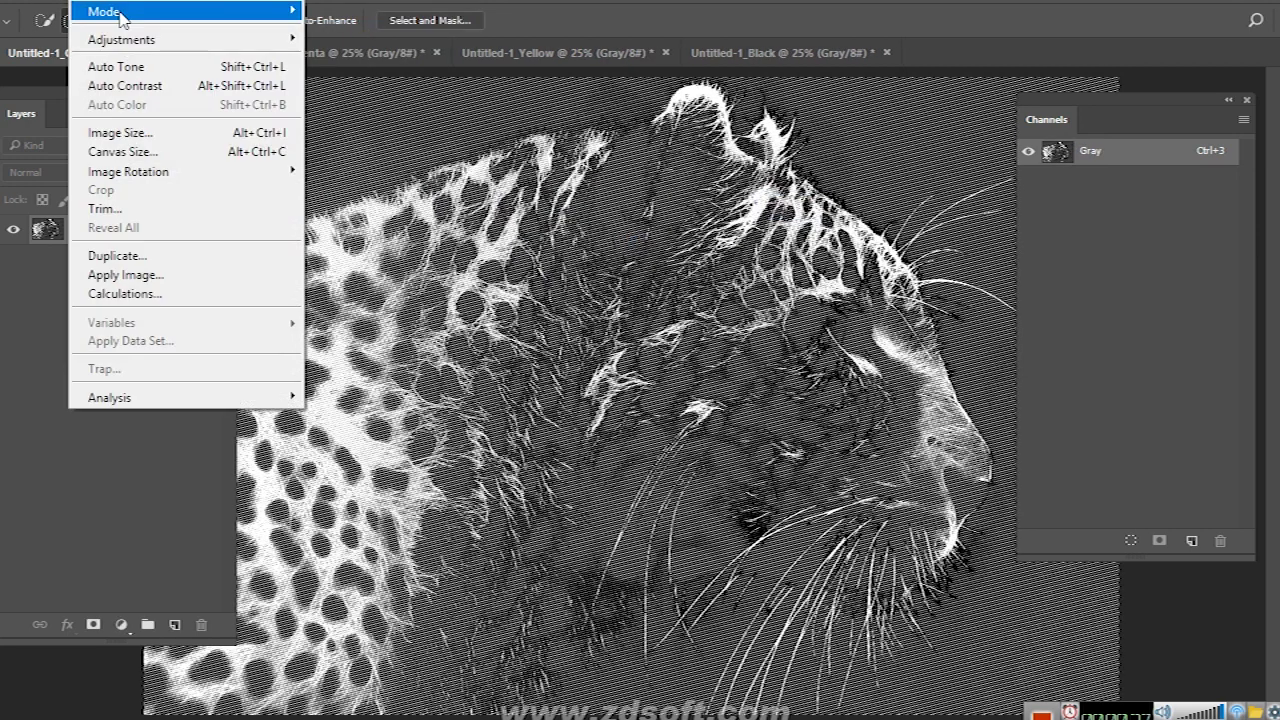
pyautogui.moveTo(185, 11)
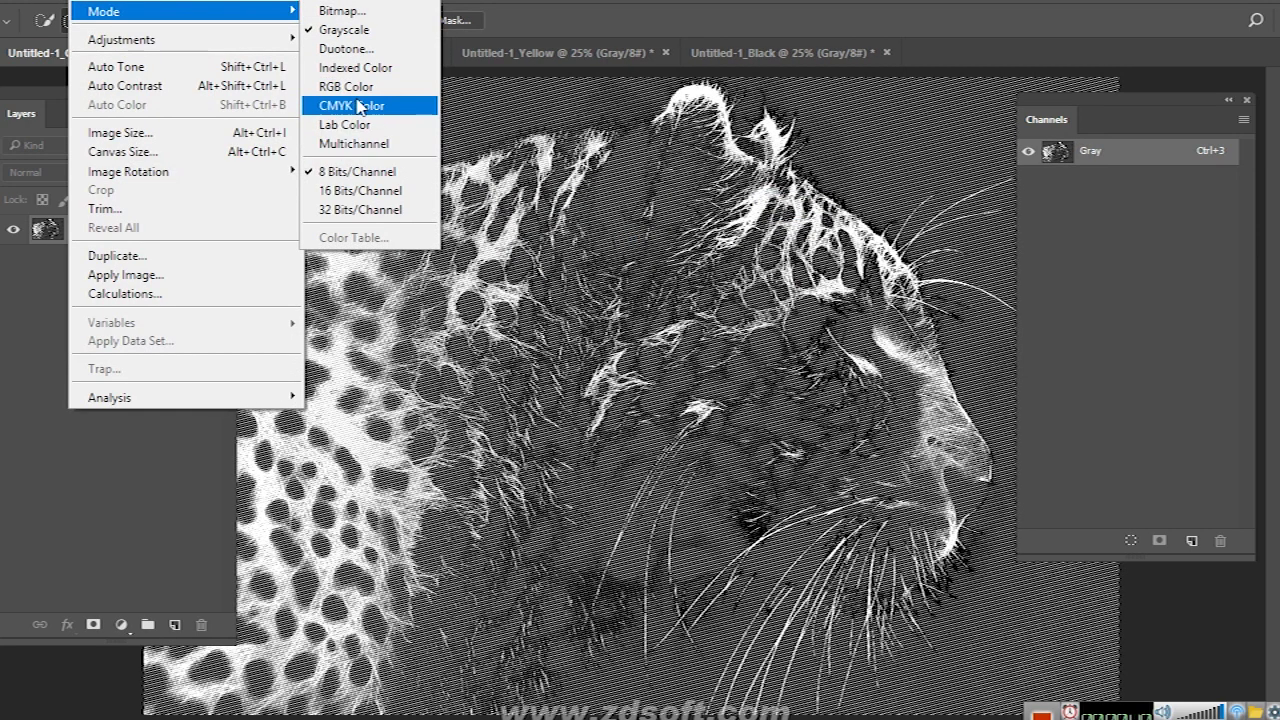
pyautogui.click(358, 107)
# Select the image's Shadows with Color Range, fuzziness about 26
pyautogui.click(85, 2)
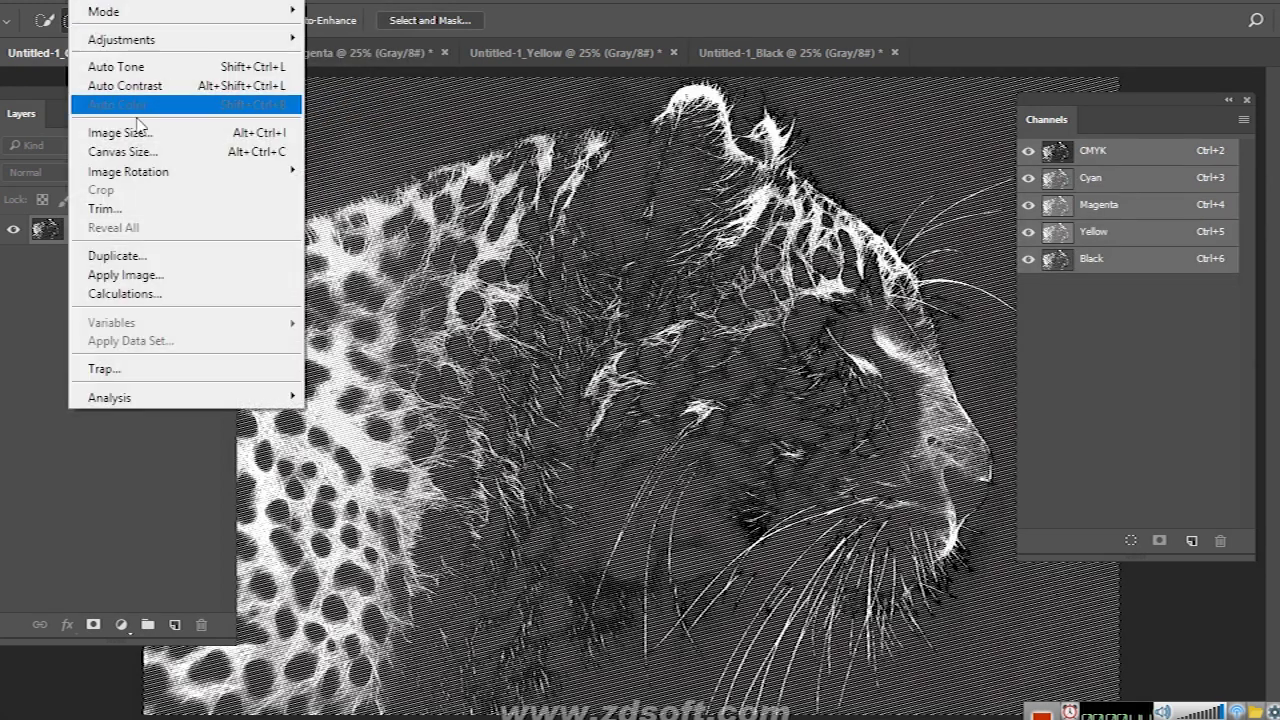
pyautogui.click(260, 180)
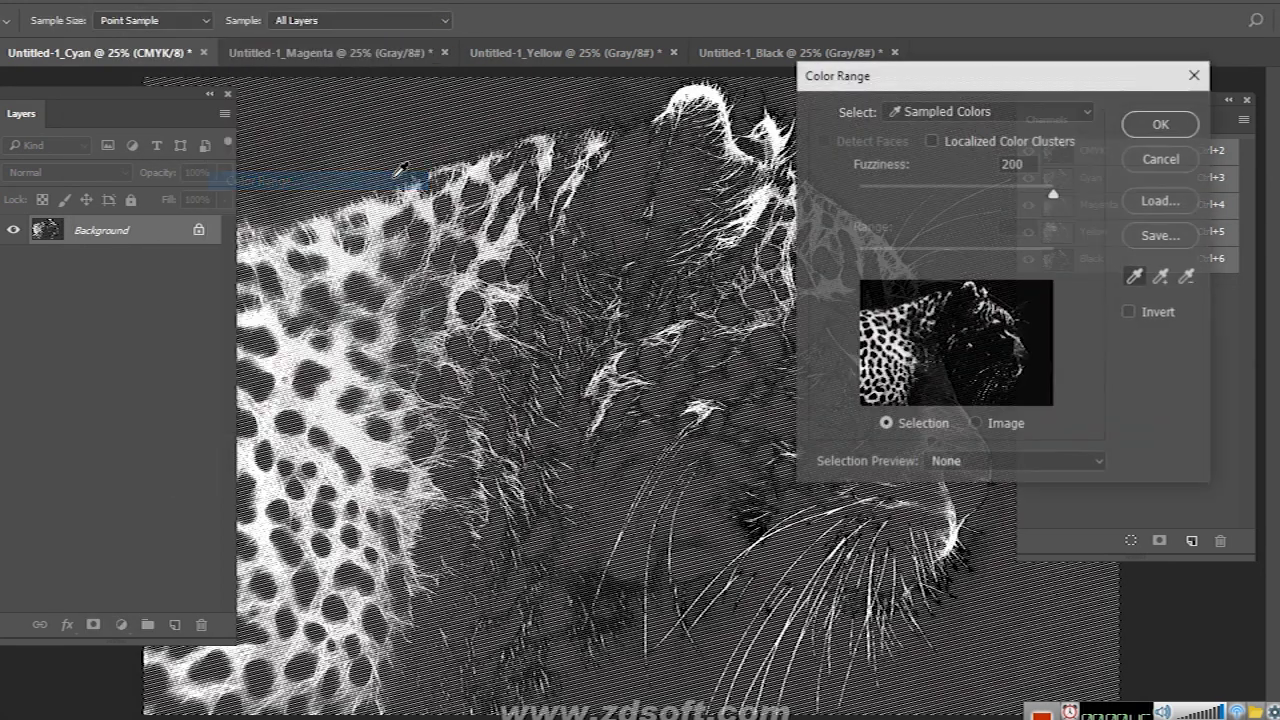
pyautogui.click(920, 110)
pyautogui.click(938, 341)
pyautogui.moveTo(910, 196)
pyautogui.mouseDown()
pyautogui.moveTo(1000, 195)
pyautogui.moveTo(908, 194)
pyautogui.mouseUp()
pyautogui.moveTo(907, 257)
pyautogui.mouseDown()
pyautogui.moveTo(943, 262)
pyautogui.moveTo(881, 258)
pyautogui.moveTo(912, 256)
pyautogui.mouseUp()
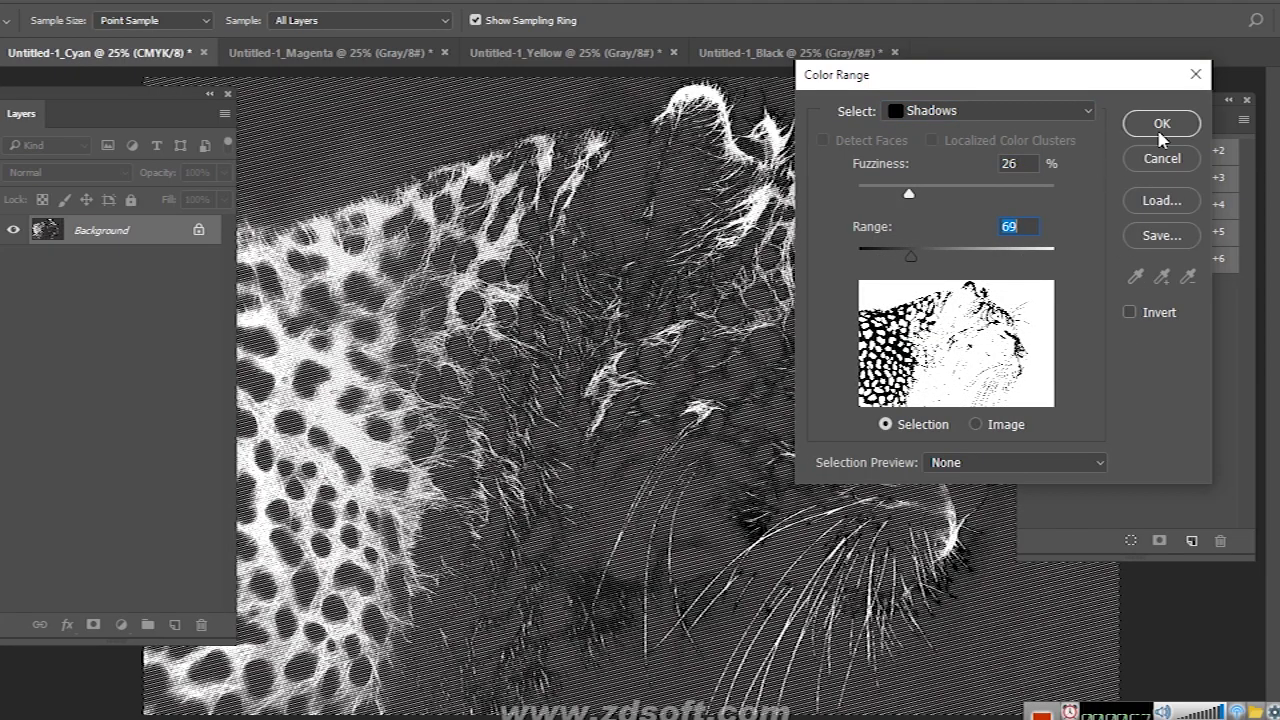
pyautogui.click(1161, 124)
# Add a C 100 Solid Color fill layer over the shadows and hide the Background
pyautogui.click(121, 624)
pyautogui.click(214, 189)
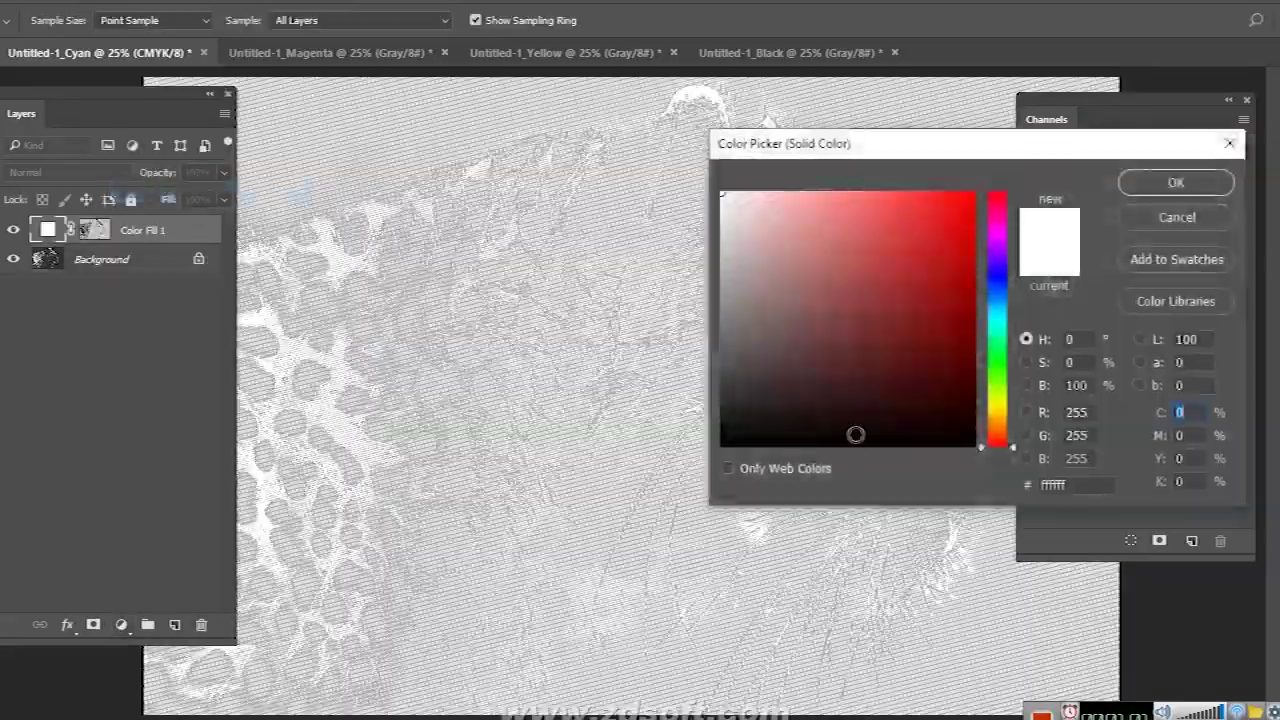
pyautogui.write('100')
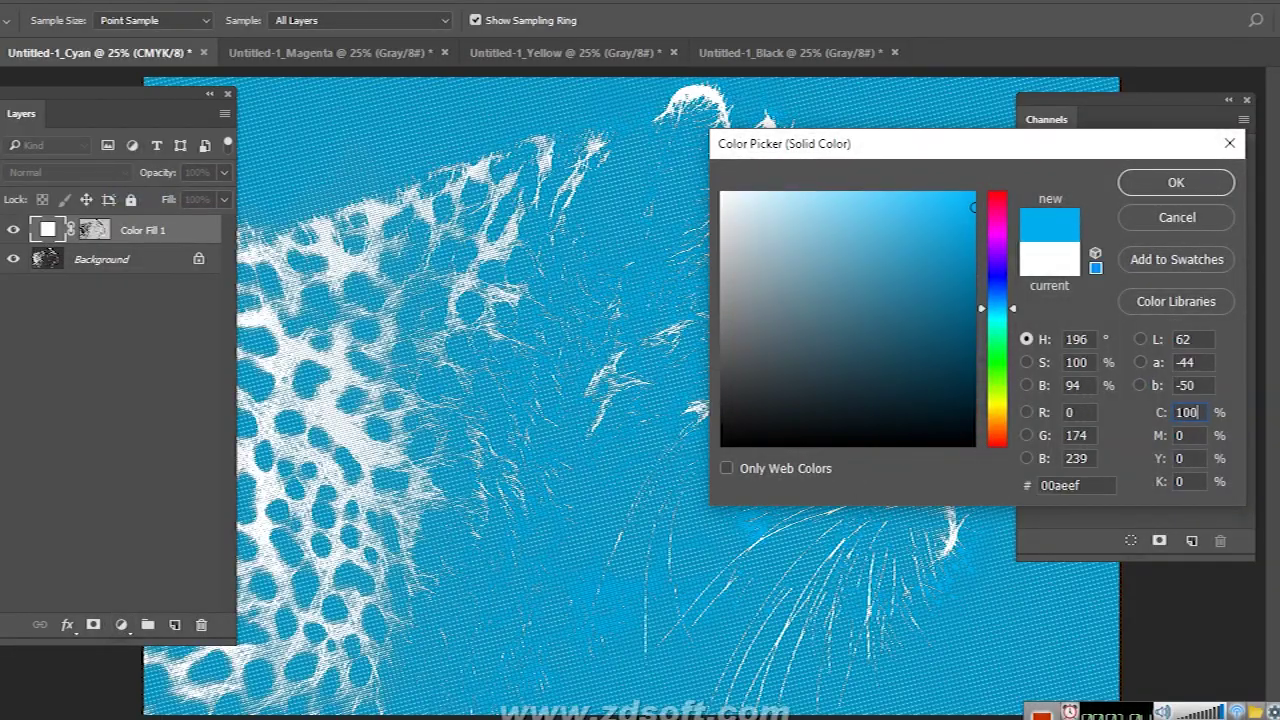
pyautogui.press('Return')
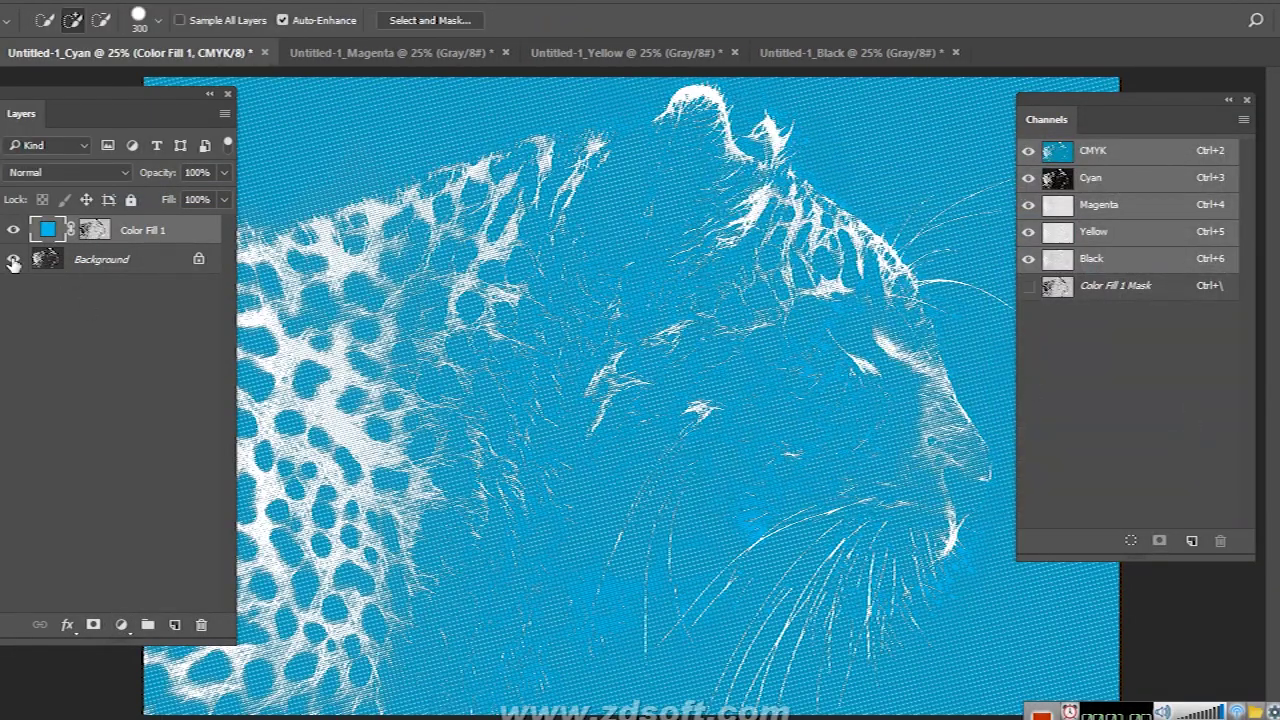
pyautogui.click(13, 260)
# Convert the Magenta document to a halftone Bitmap, then to Grayscale and CMYK
pyautogui.click(390, 52)
pyautogui.click(95, 2)
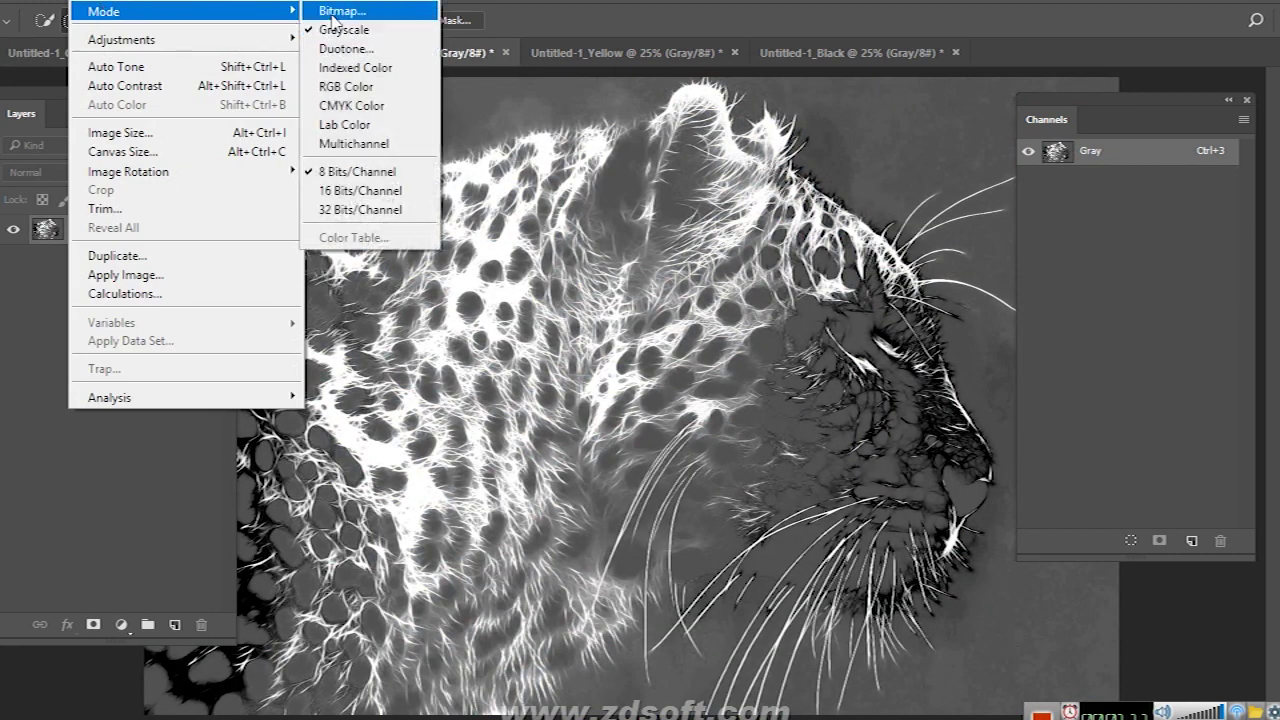
pyautogui.click(333, 12)
pyautogui.click(1046, 201)
pyautogui.write('45')
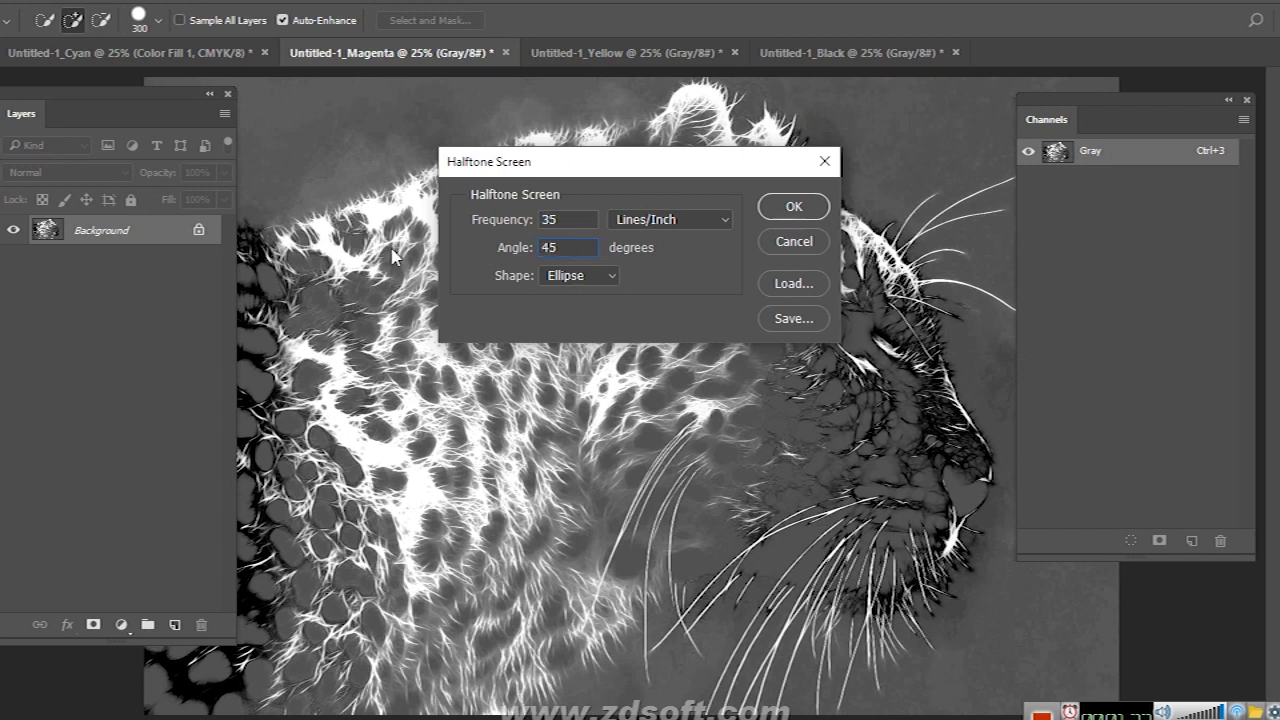
pyautogui.press('Return')
pyautogui.click(93, 2)
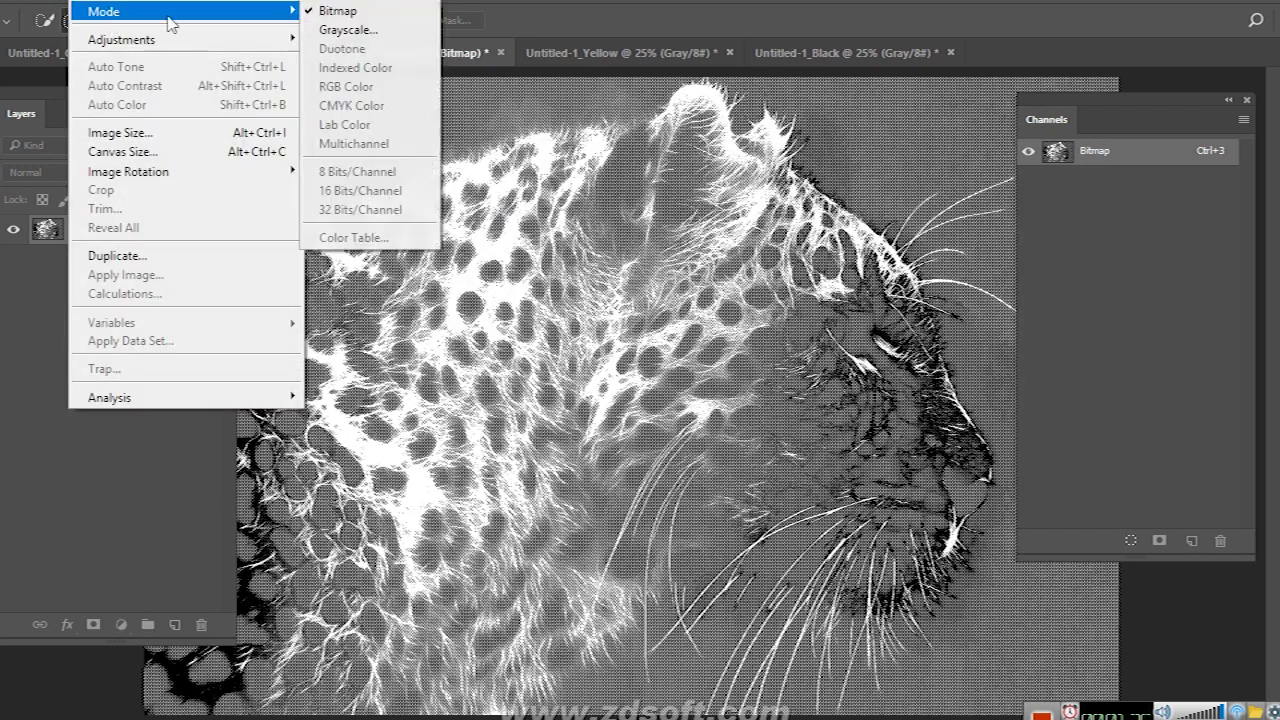
pyautogui.click(340, 30)
pyautogui.press('Return')
pyautogui.click(70, 1)
pyautogui.moveTo(150, 11)
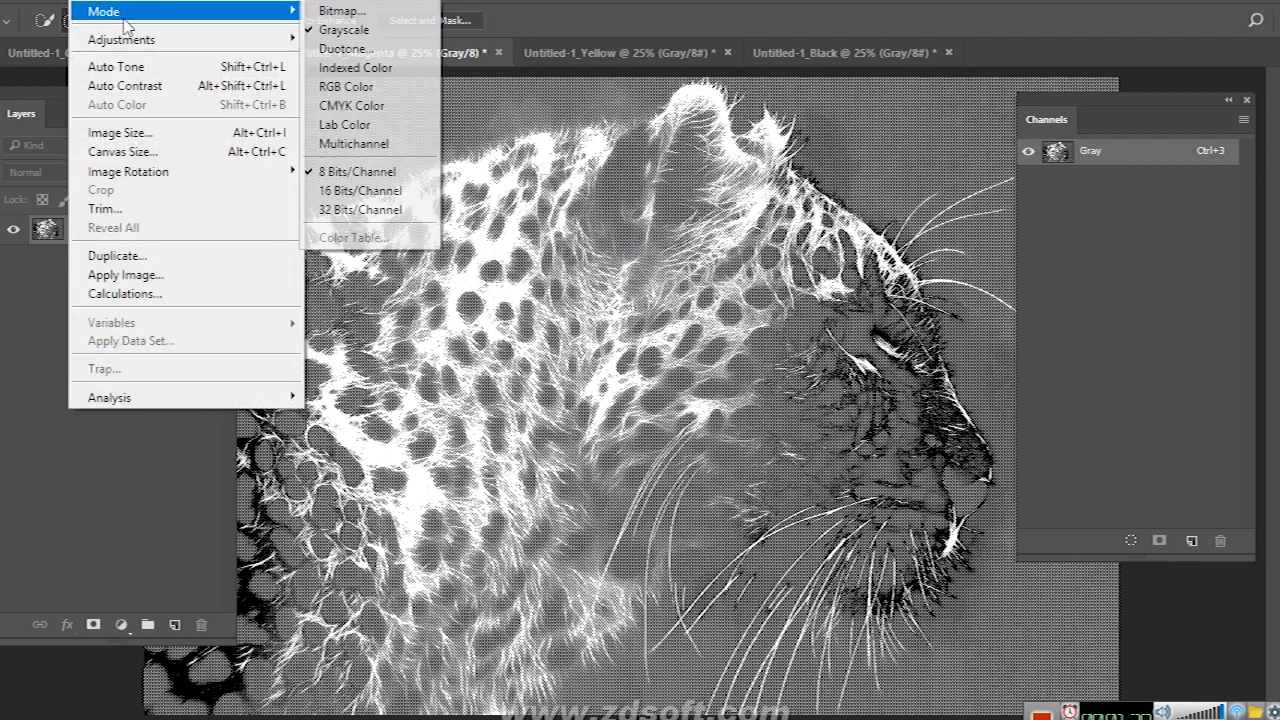
pyautogui.click(350, 106)
# Select the shadows with Color Range and add an M 100 Solid Color fill layer
pyautogui.click(237, 1)
pyautogui.click(272, 180)
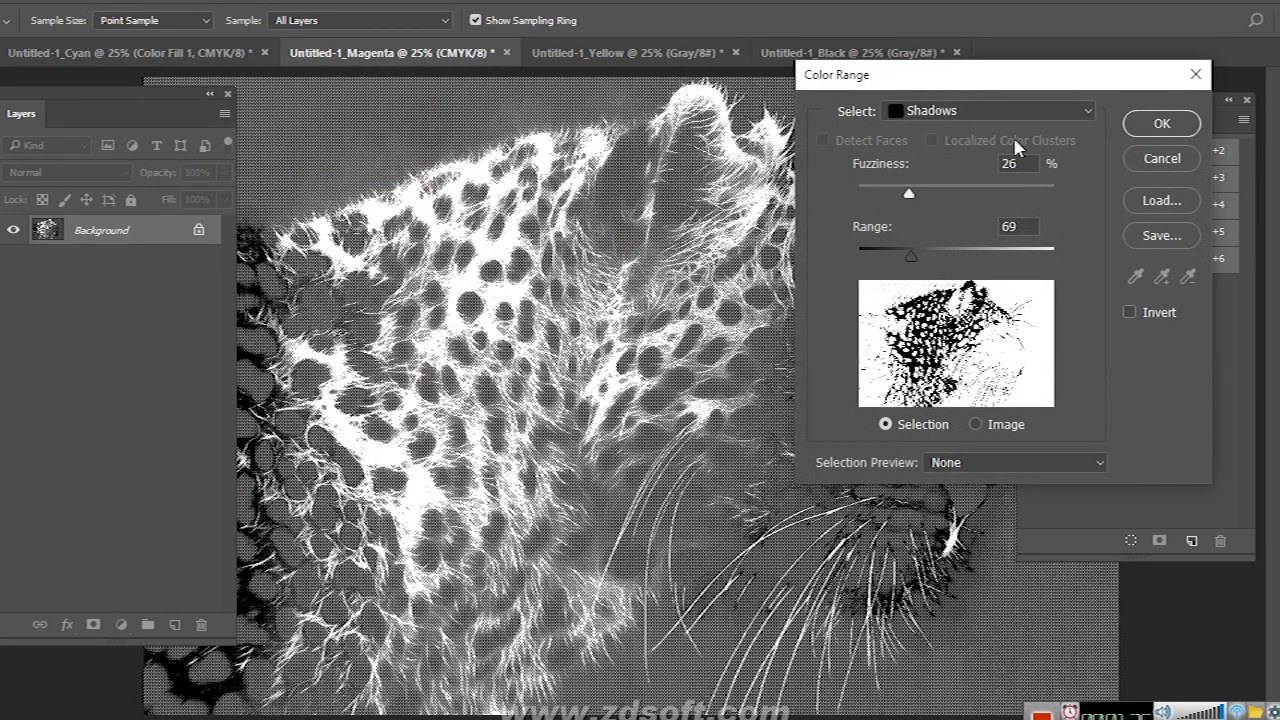
pyautogui.press('Return')
pyautogui.click(121, 624)
pyautogui.click(190, 195)
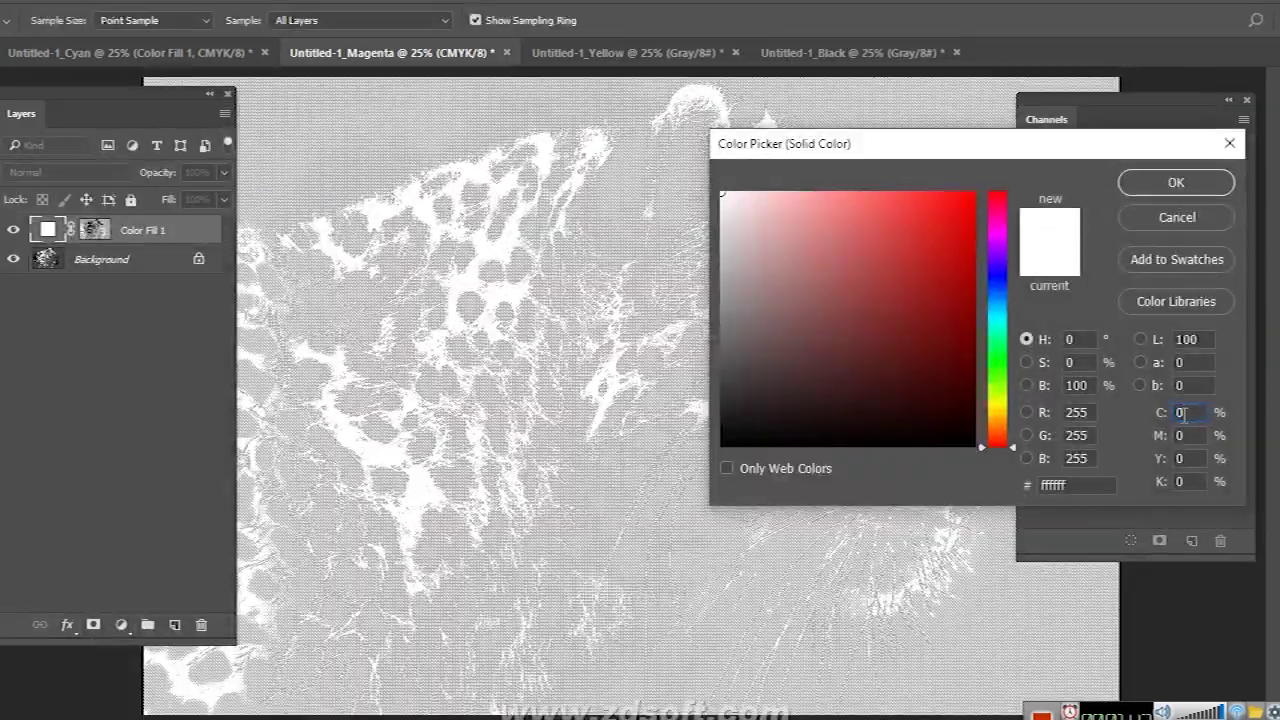
pyautogui.write('100')
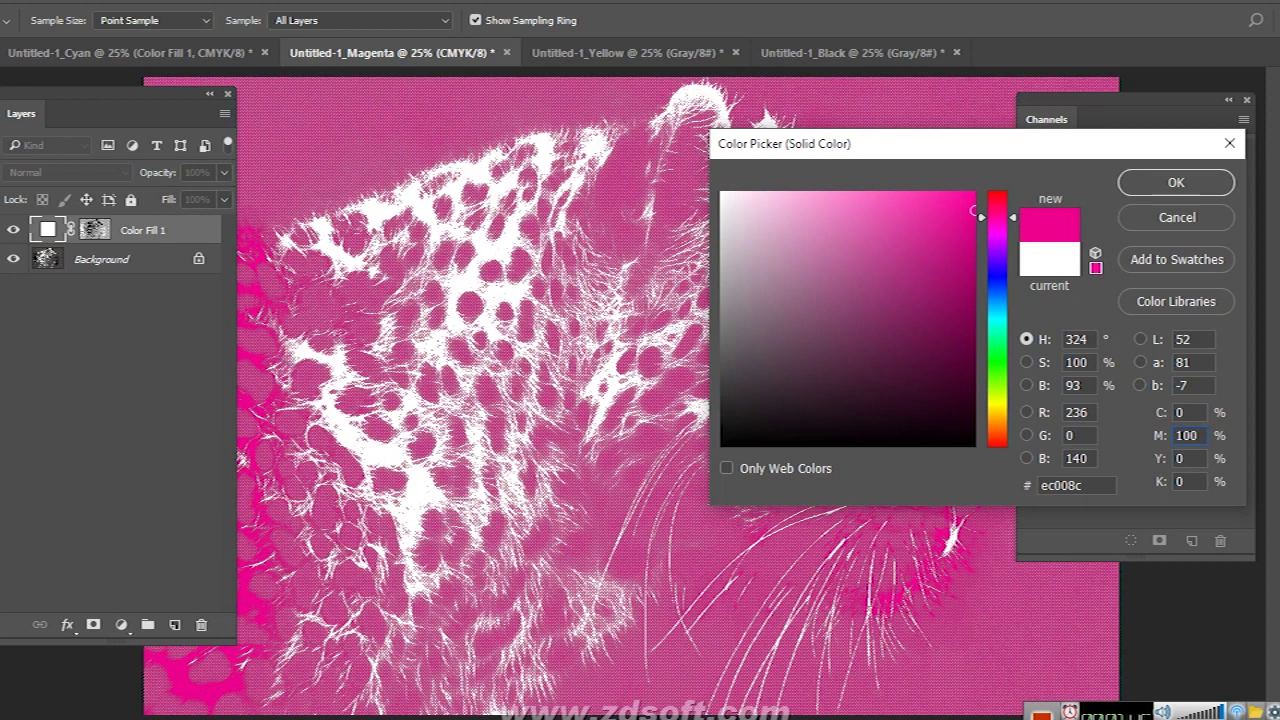
pyautogui.press('Return')
# Duplicate the magenta Color Fill 1 layer into Untitled-1_Cyan, then close Magenta unsaved
pyautogui.rightClick(200, 238)
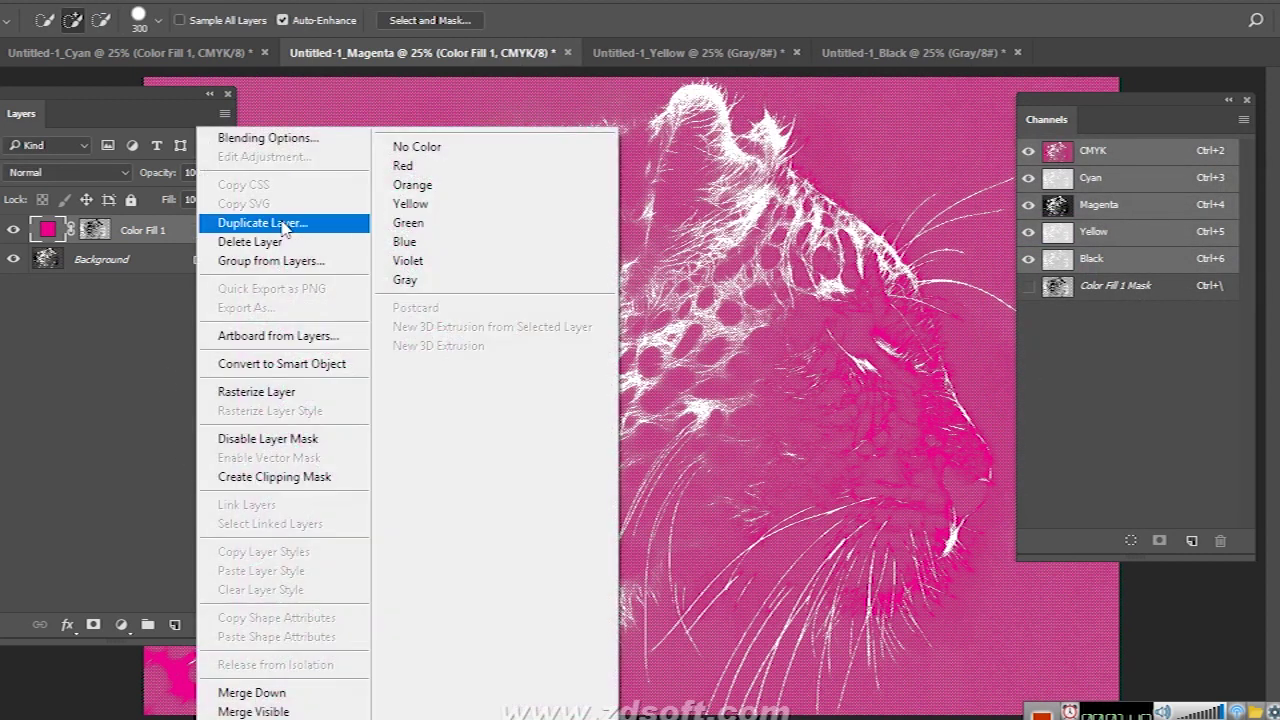
pyautogui.click(295, 217)
pyautogui.click(610, 266)
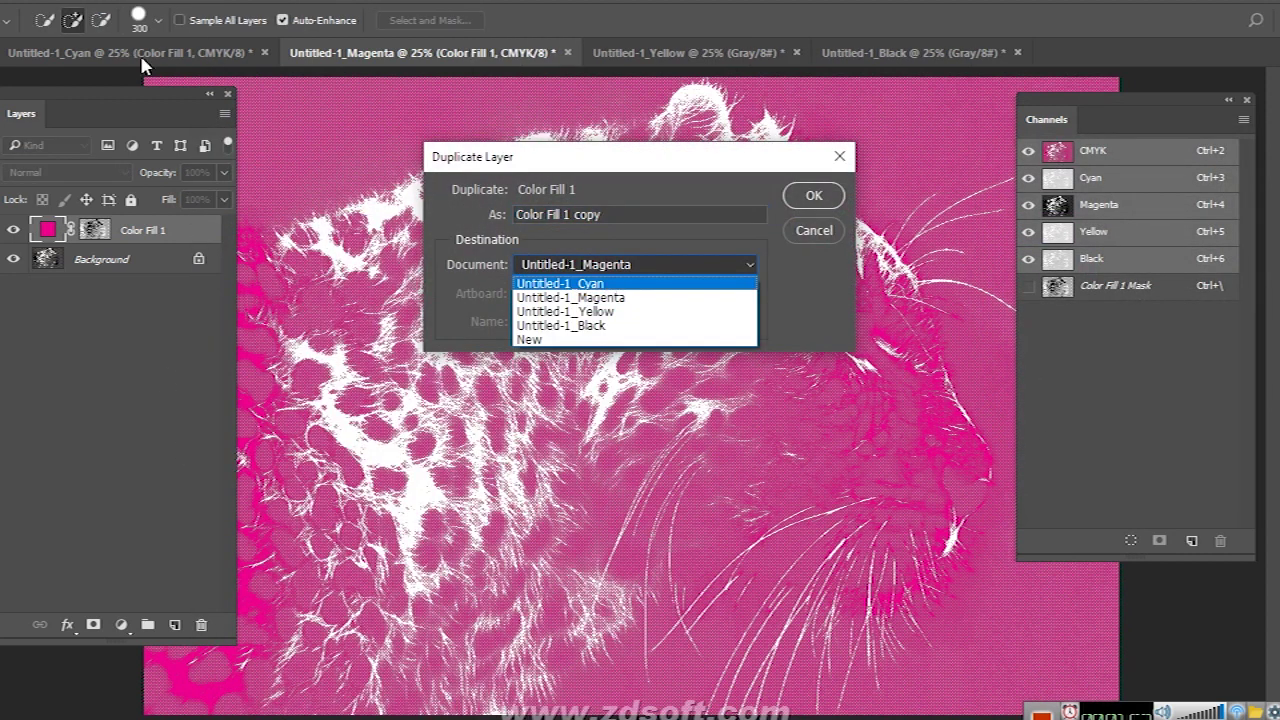
pyautogui.click(593, 288)
pyautogui.click(814, 196)
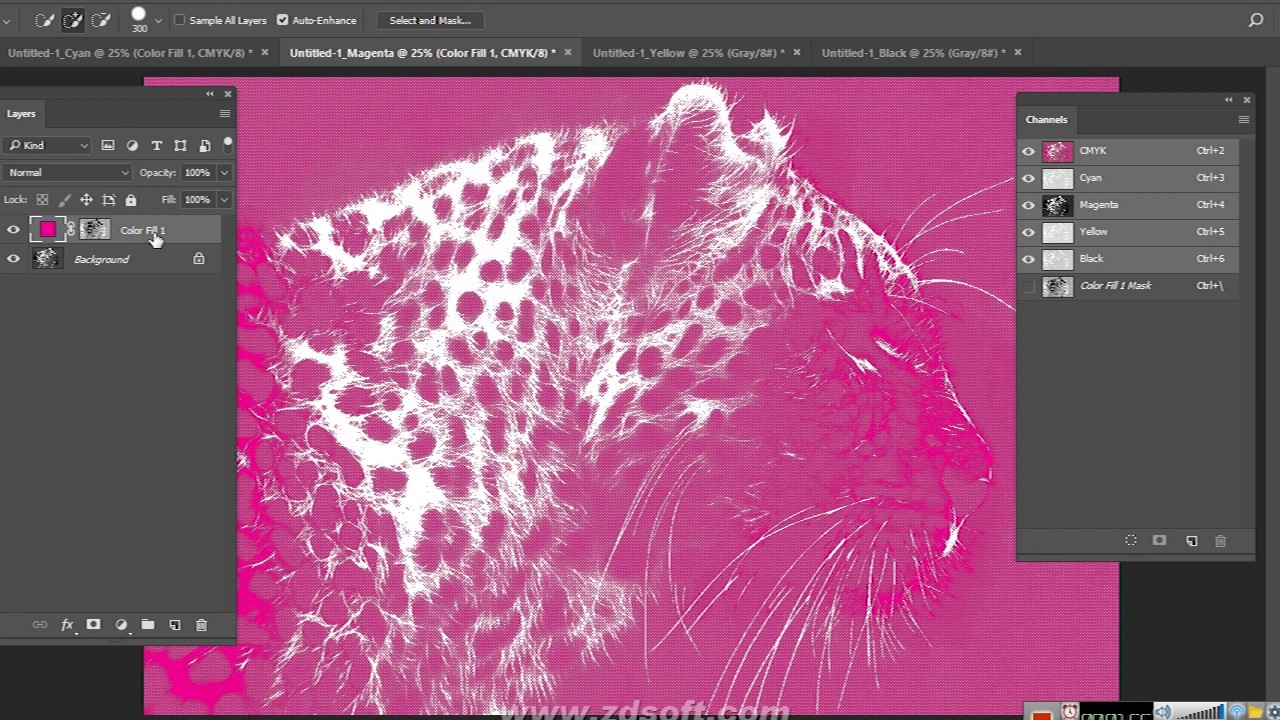
pyautogui.click(567, 52)
pyautogui.click(686, 286)
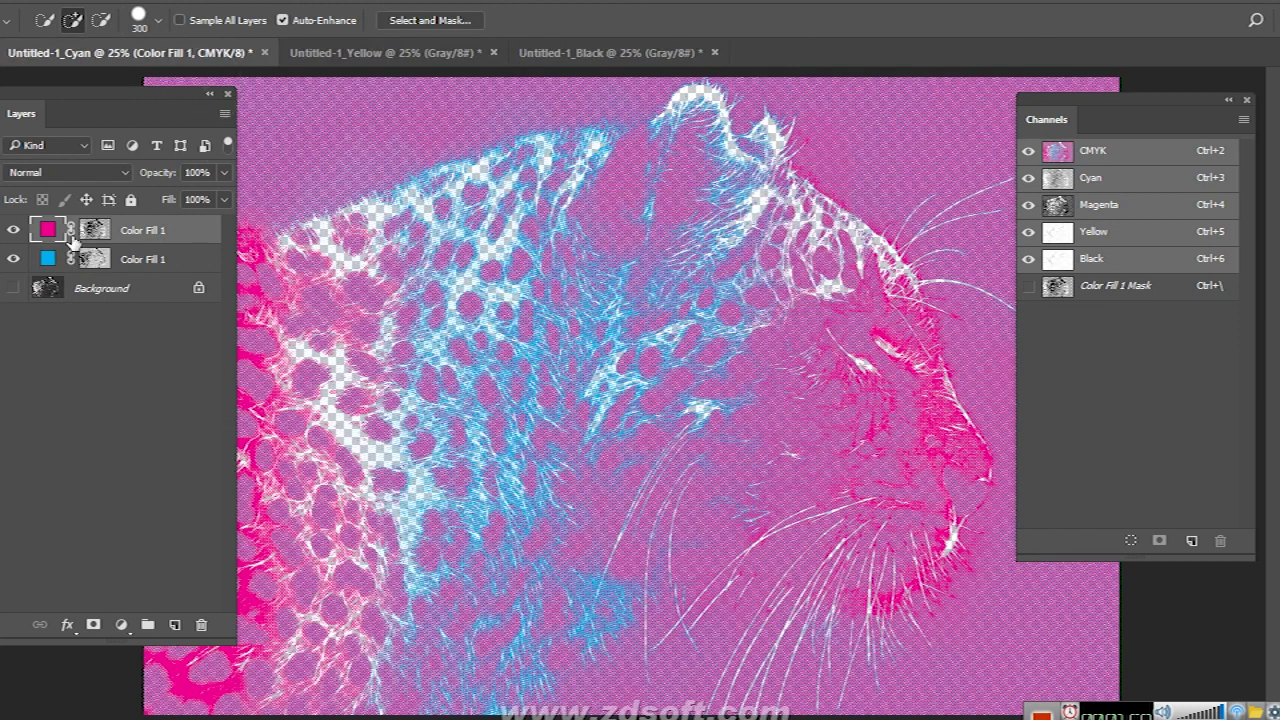
# Convert Yellow to a 35 lpi, 45° Ellipse halftone Bitmap, then to Grayscale and CMYK
pyautogui.click(400, 52)
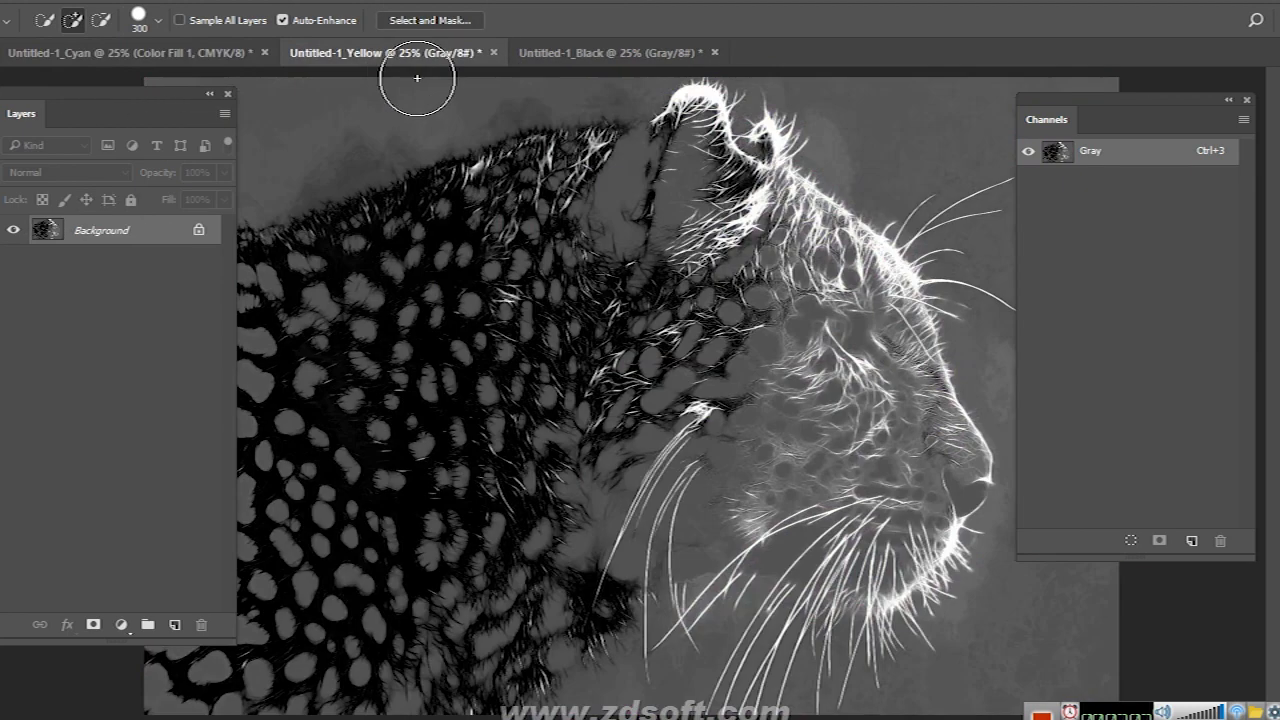
pyautogui.click(82, 2)
pyautogui.click(375, 9)
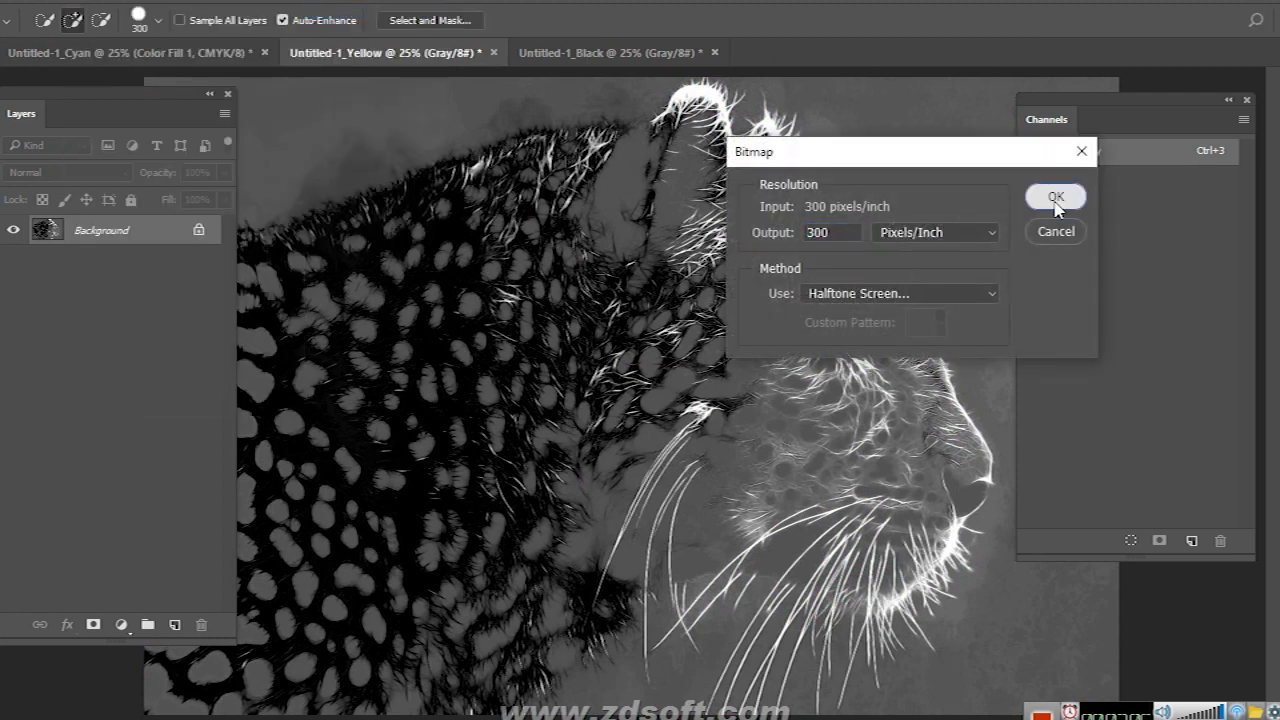
pyautogui.click(1057, 203)
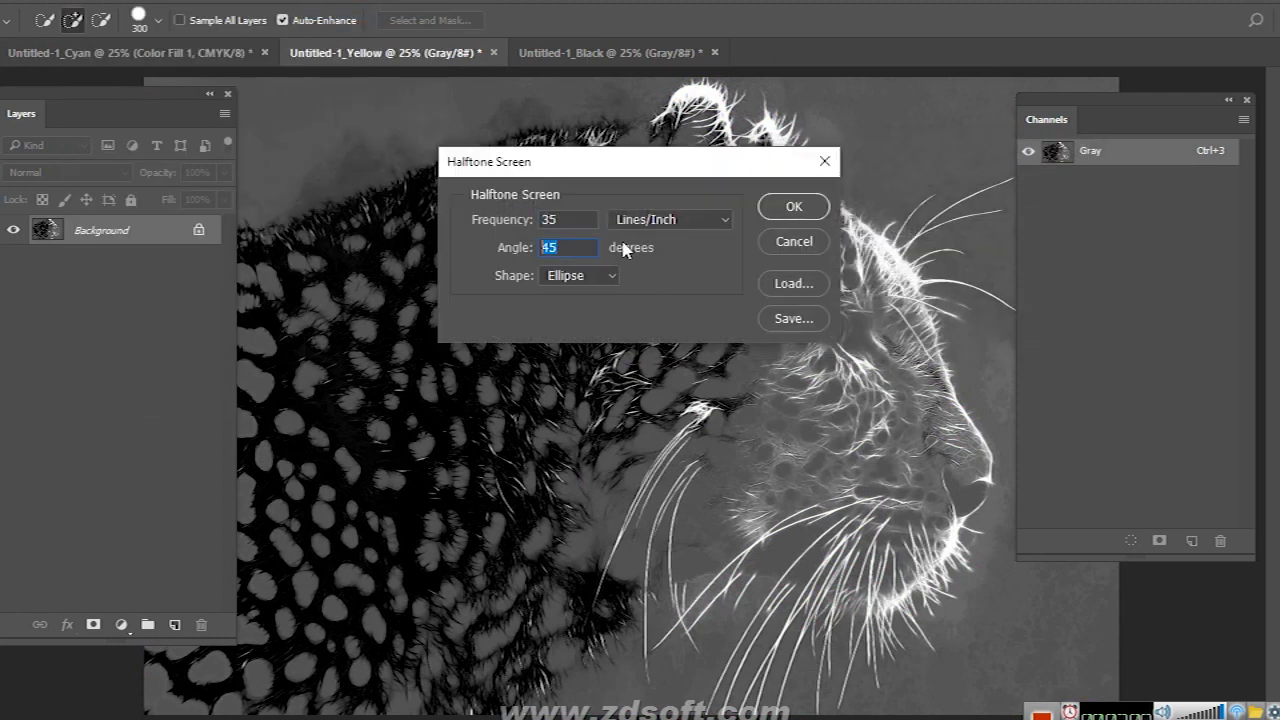
pyautogui.click(794, 208)
pyautogui.click(82, 2)
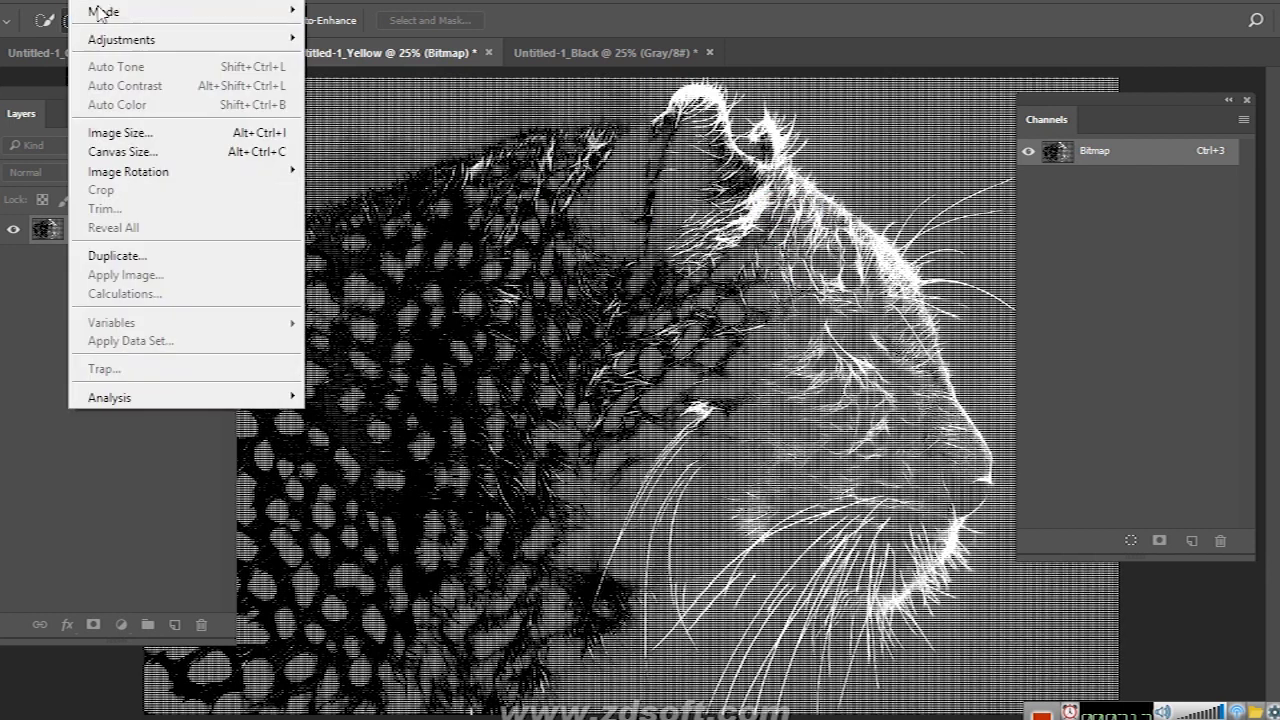
pyautogui.click(440, 46)
pyautogui.click(699, 228)
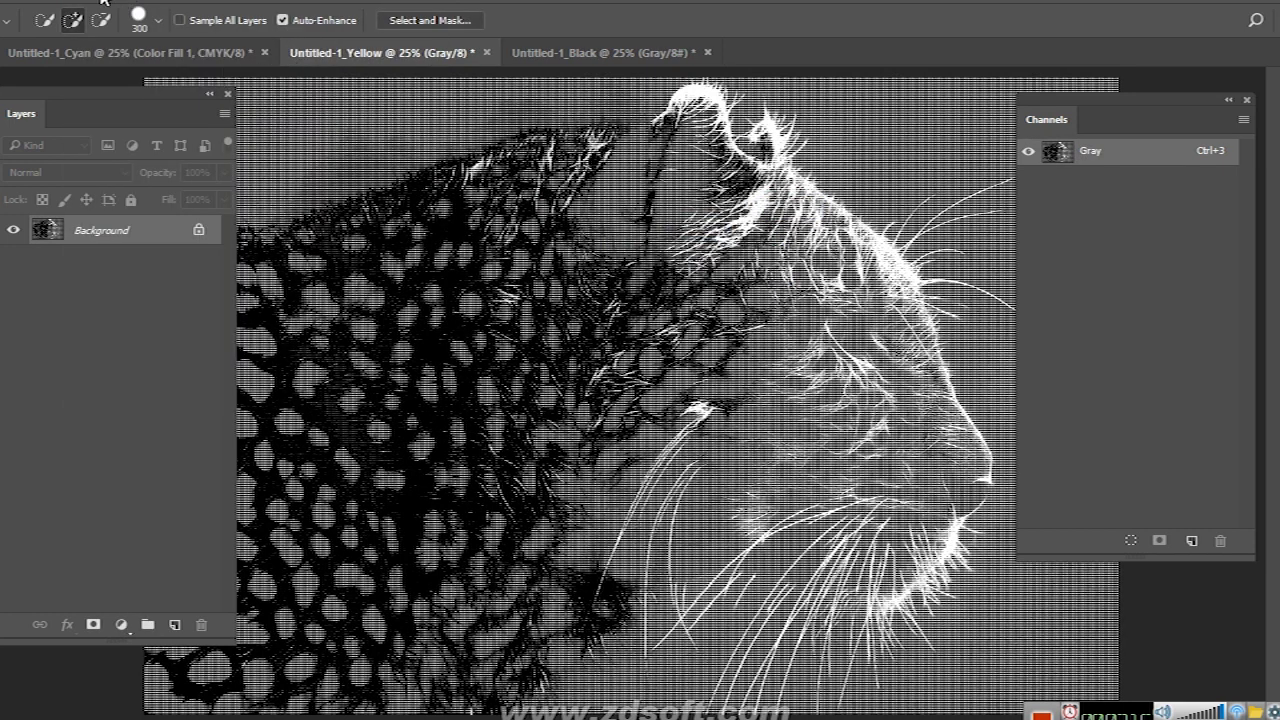
pyautogui.click(102, 2)
pyautogui.click(375, 103)
# Select shadows with Color Range and add a Y 100 Solid Color fill layer
pyautogui.click(220, 2)
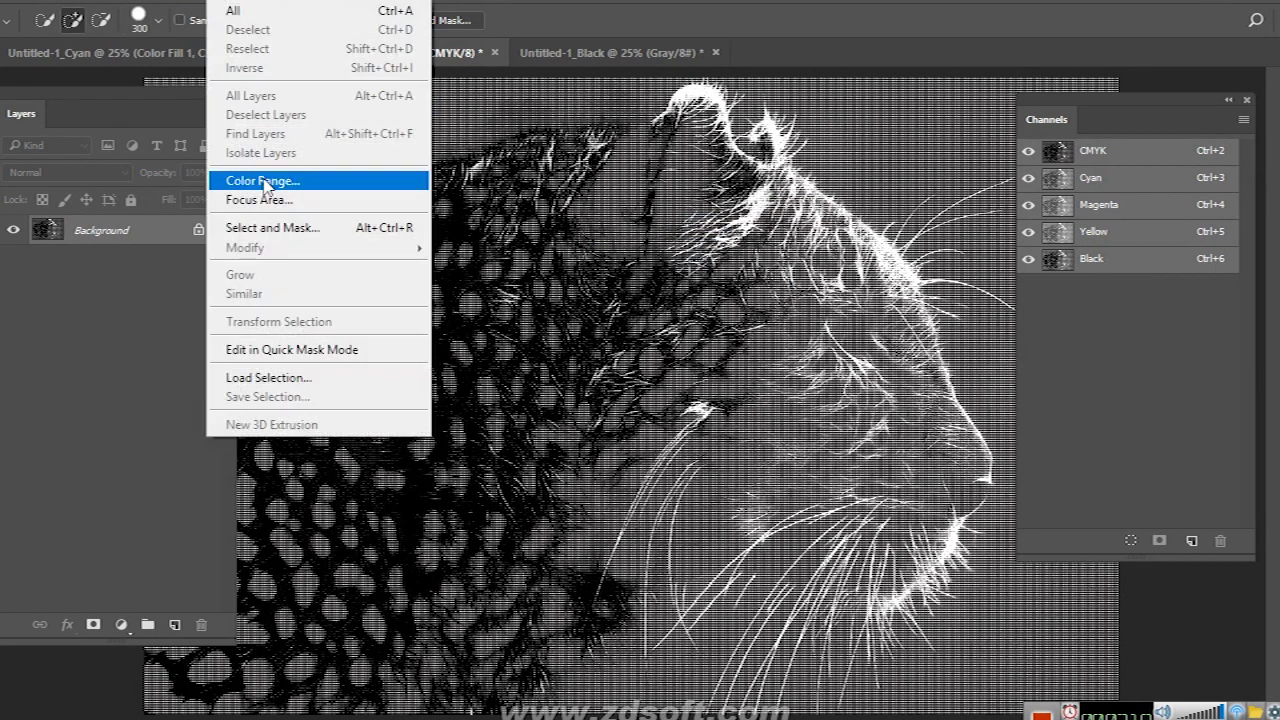
pyautogui.click(265, 185)
pyautogui.click(1157, 123)
pyautogui.click(121, 625)
pyautogui.click(160, 197)
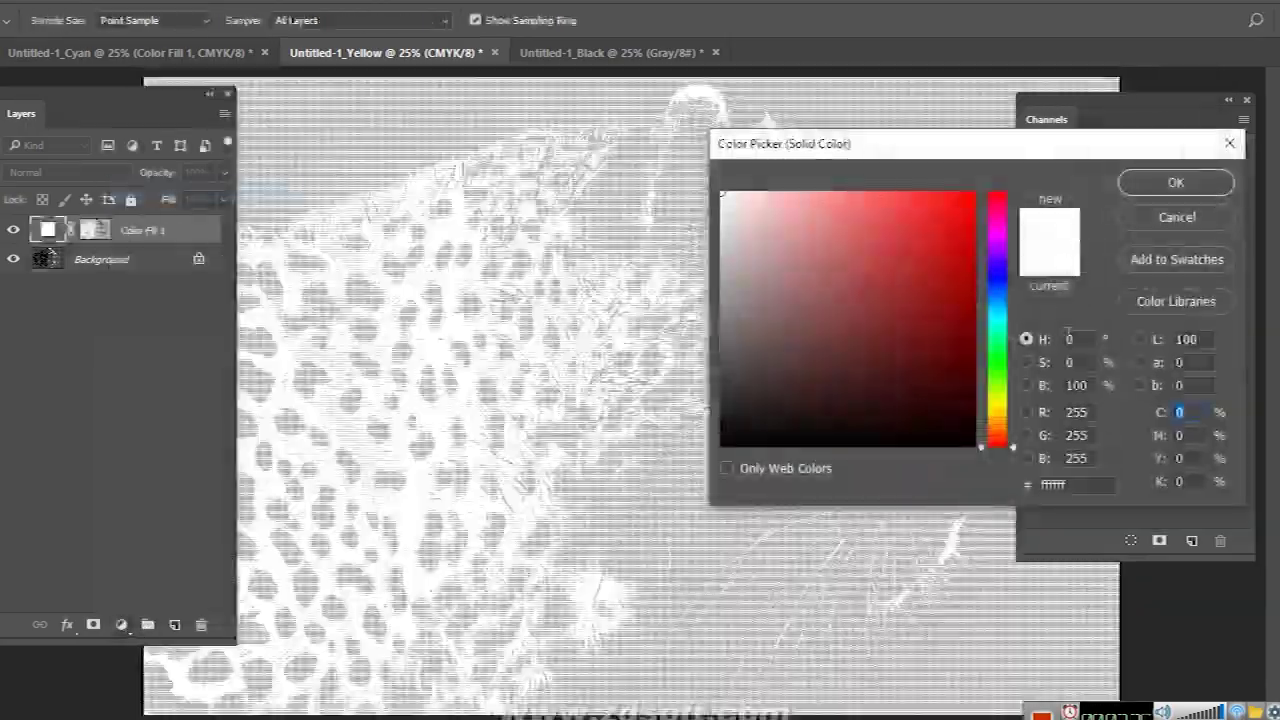
pyautogui.write('100')
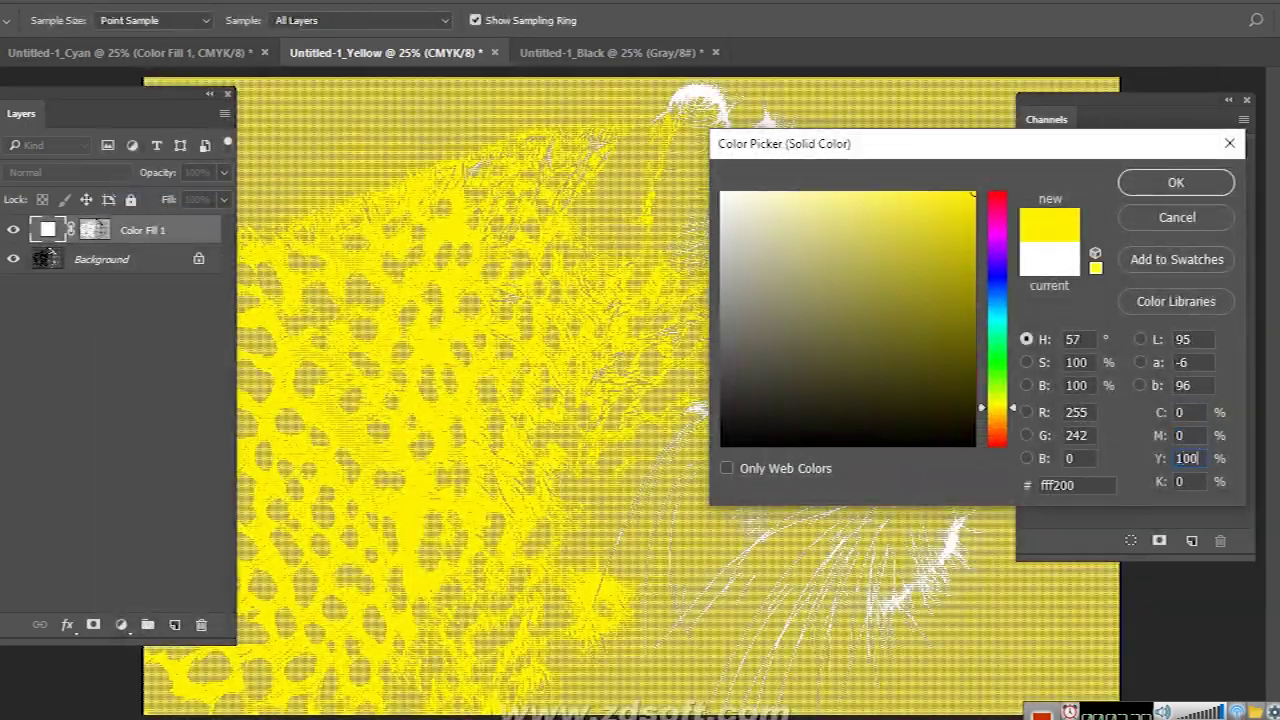
pyautogui.press('Return')
# Duplicate the yellow fill layer into the Untitled-1_Cyan document
pyautogui.rightClick(168, 228)
pyautogui.click(233, 222)
pyautogui.click(634, 265)
pyautogui.click(600, 282)
pyautogui.click(813, 196)
# Close Yellow unsaved and convert Black to a 35 lpi, 15° halftone Bitmap
pyautogui.click(555, 52)
pyautogui.click(683, 286)
pyautogui.click(437, 60)
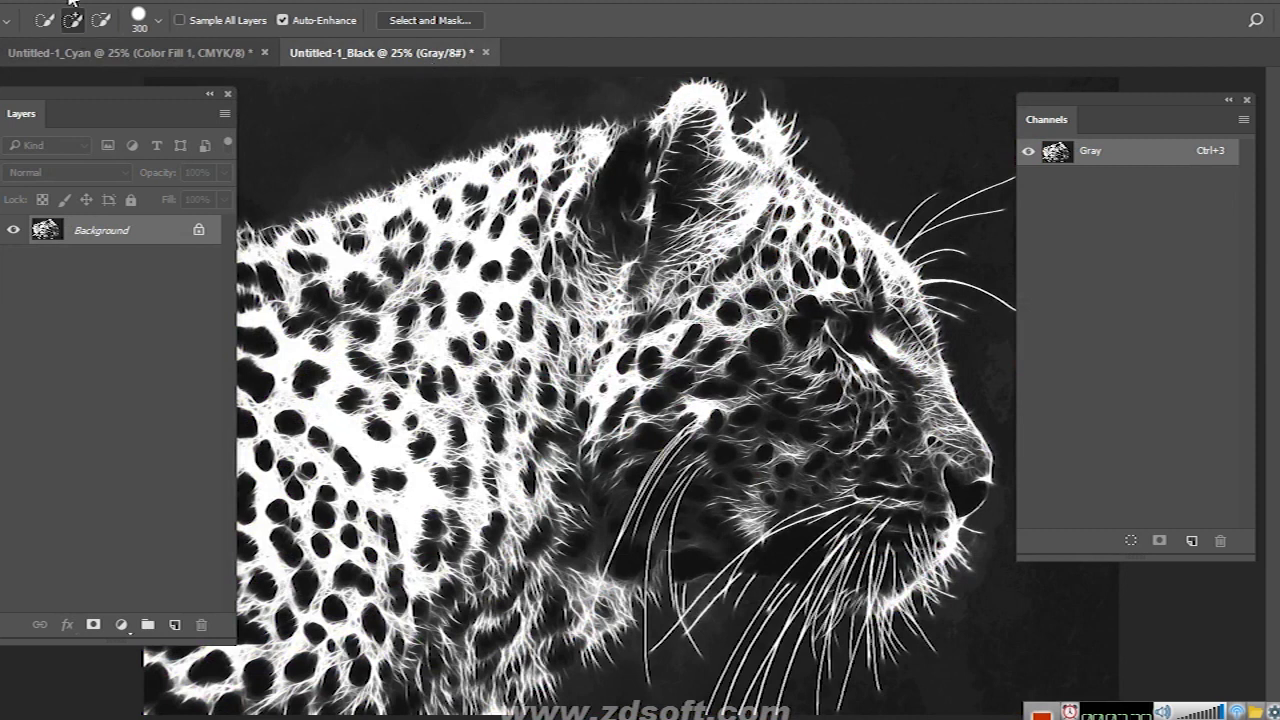
pyautogui.click(85, 2)
pyautogui.click(403, 9)
pyautogui.click(1056, 196)
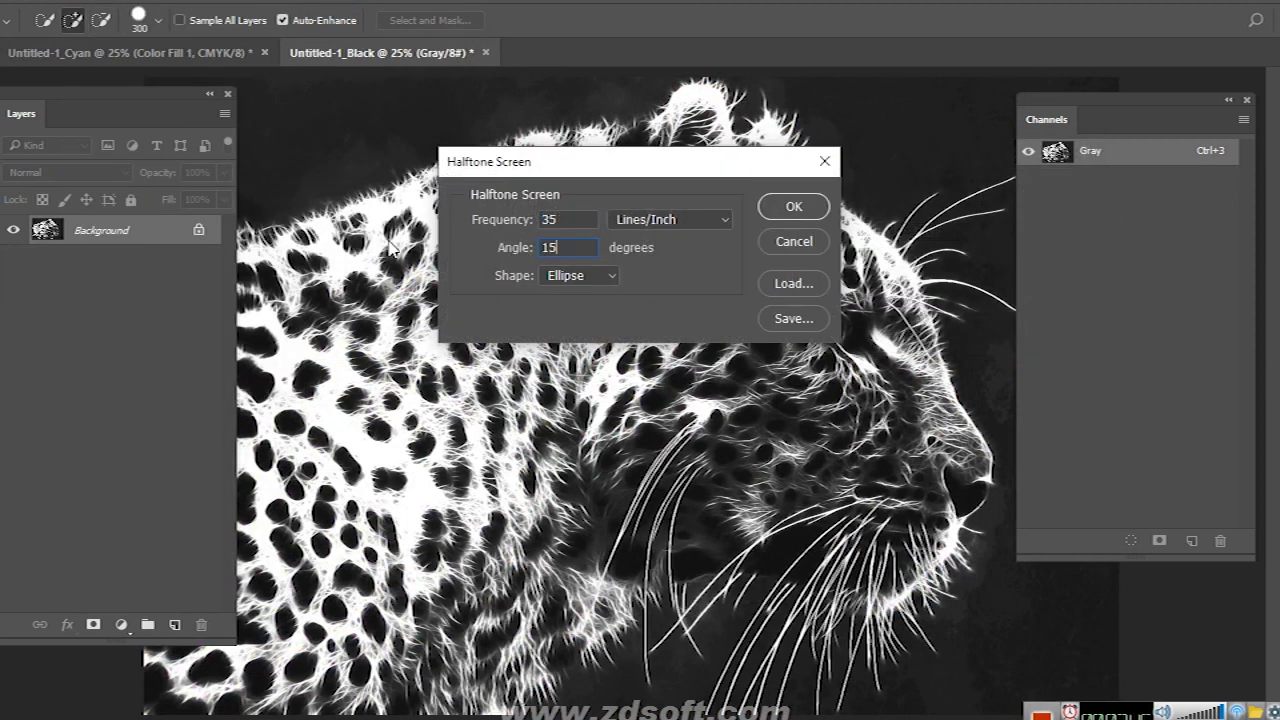
pyautogui.click(796, 213)
# Convert the Black bitmap to Grayscale, then RGB, then CMYK
pyautogui.click(88, 3)
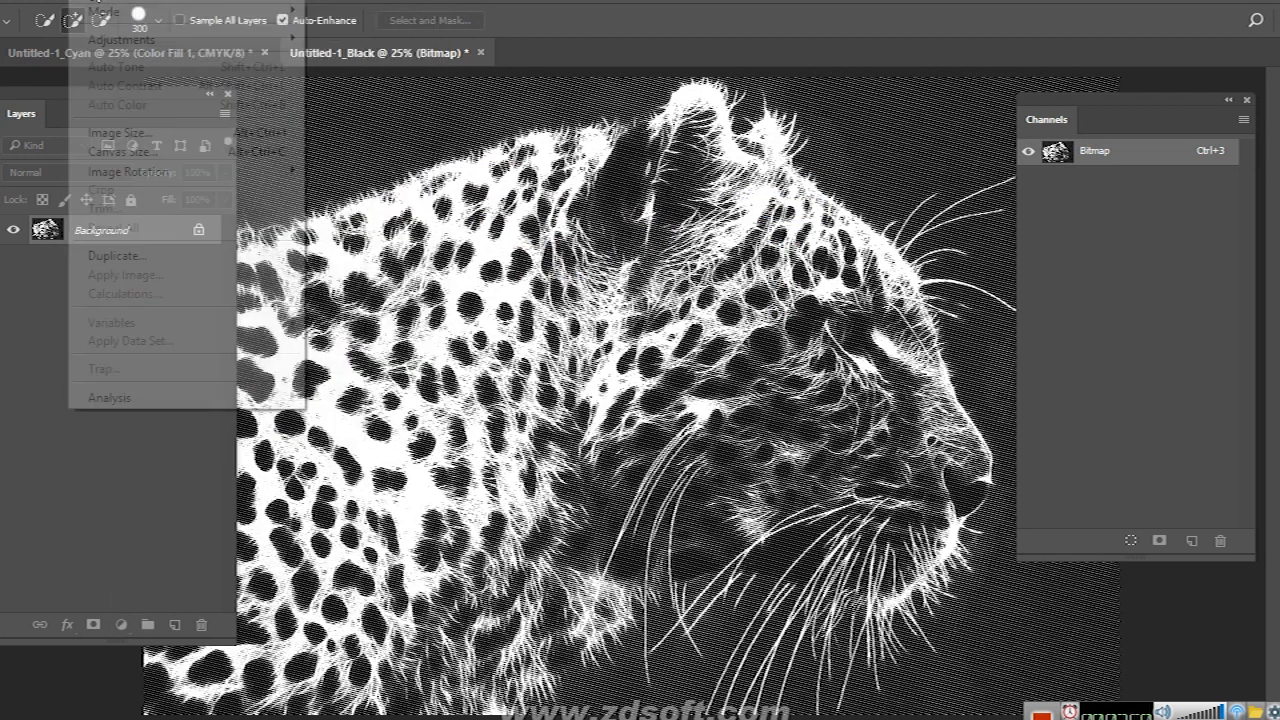
pyautogui.click(348, 29)
pyautogui.click(691, 226)
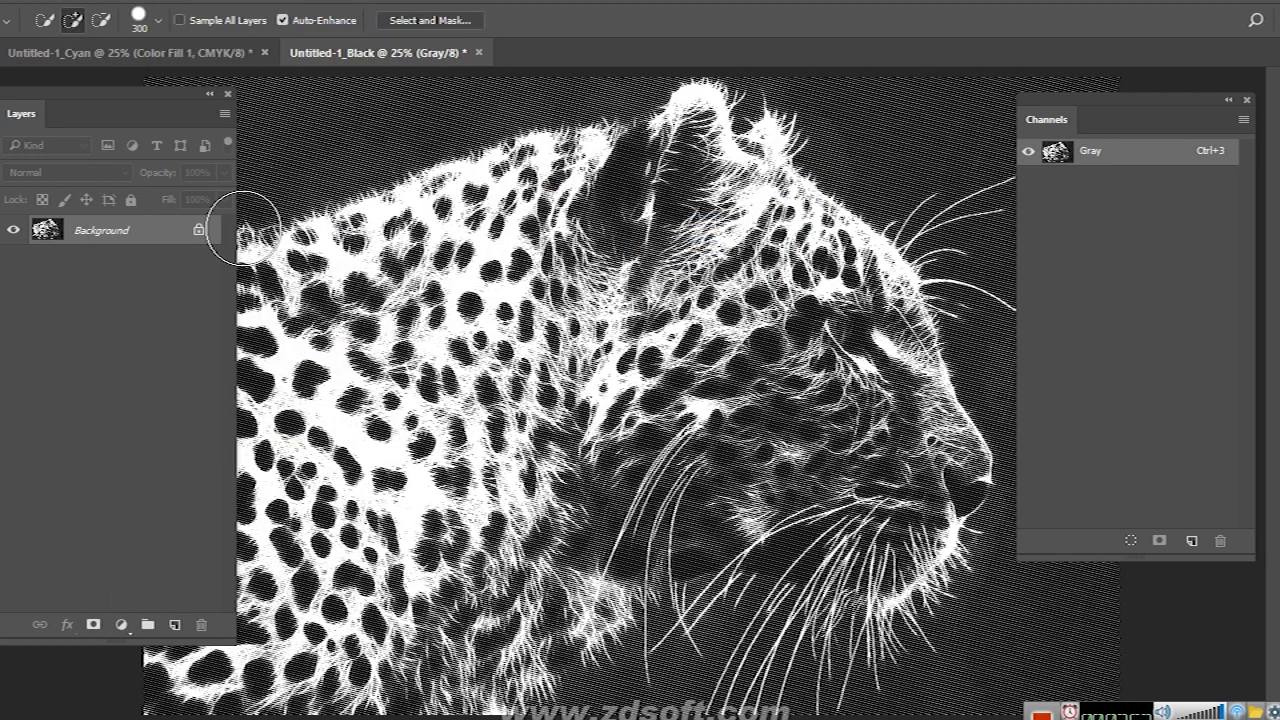
pyautogui.click(95, 4)
pyautogui.moveTo(180, 11)
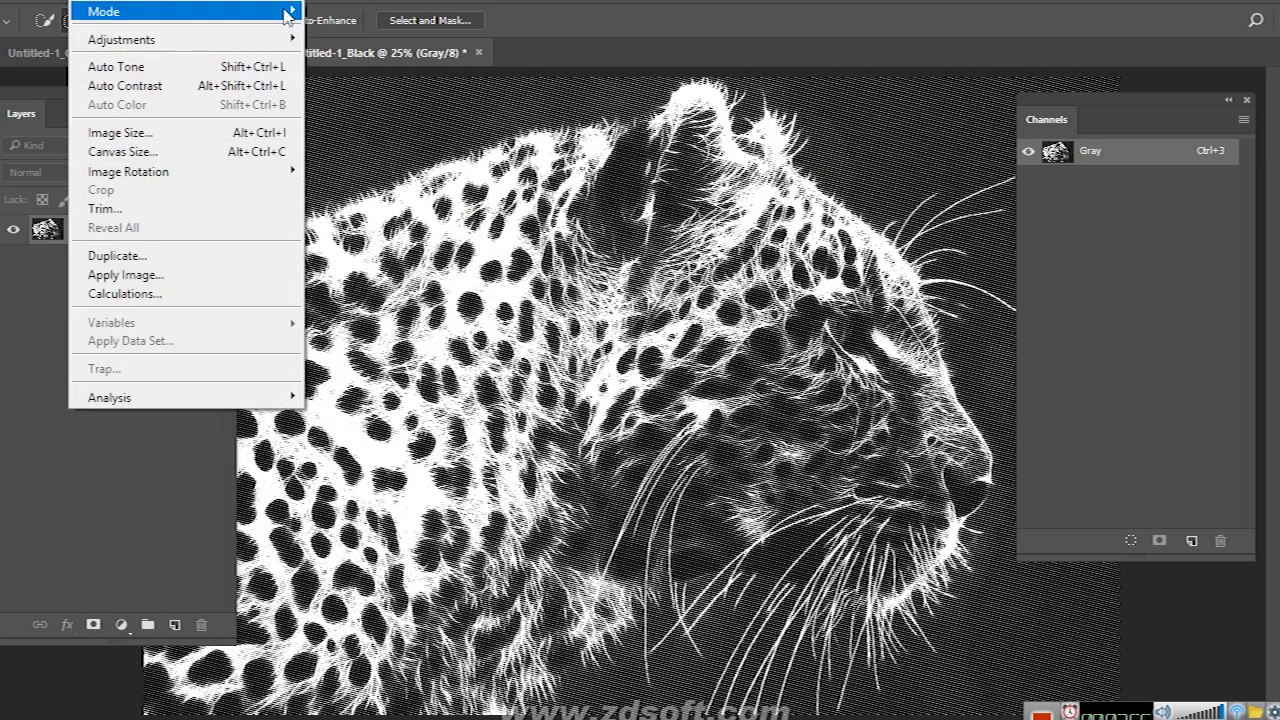
pyautogui.click(346, 86)
pyautogui.click(88, 4)
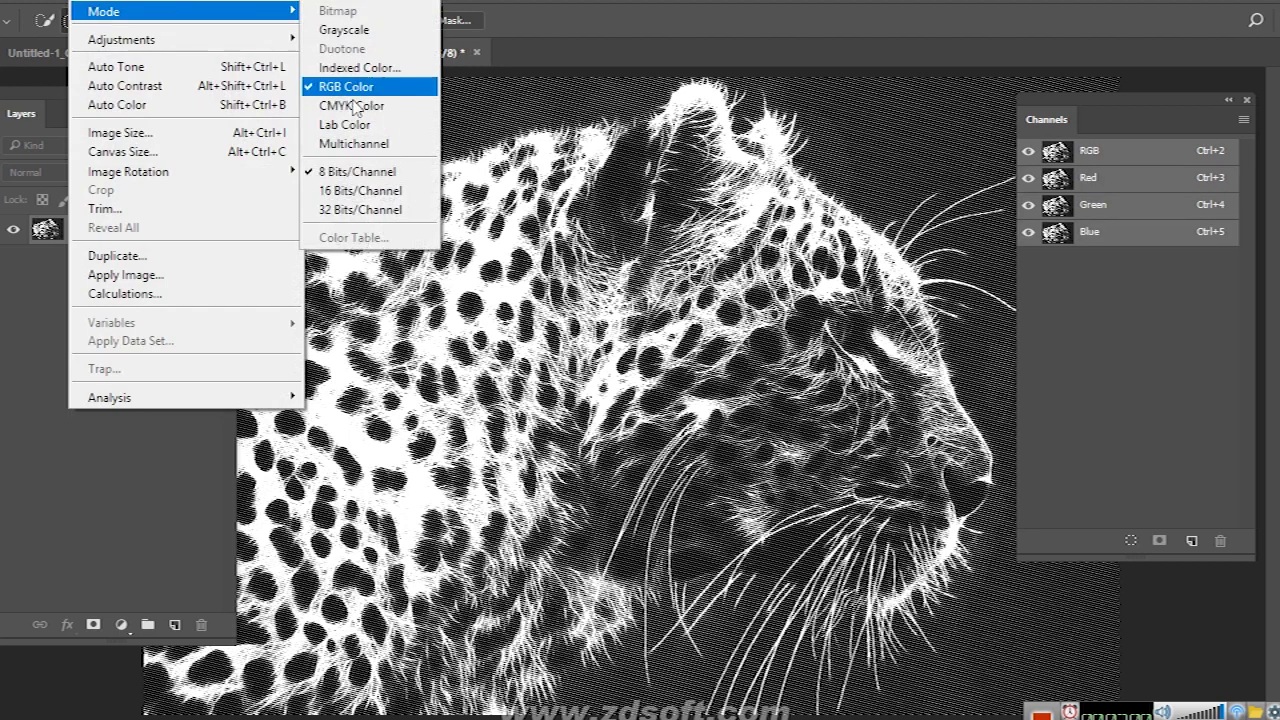
pyautogui.click(362, 105)
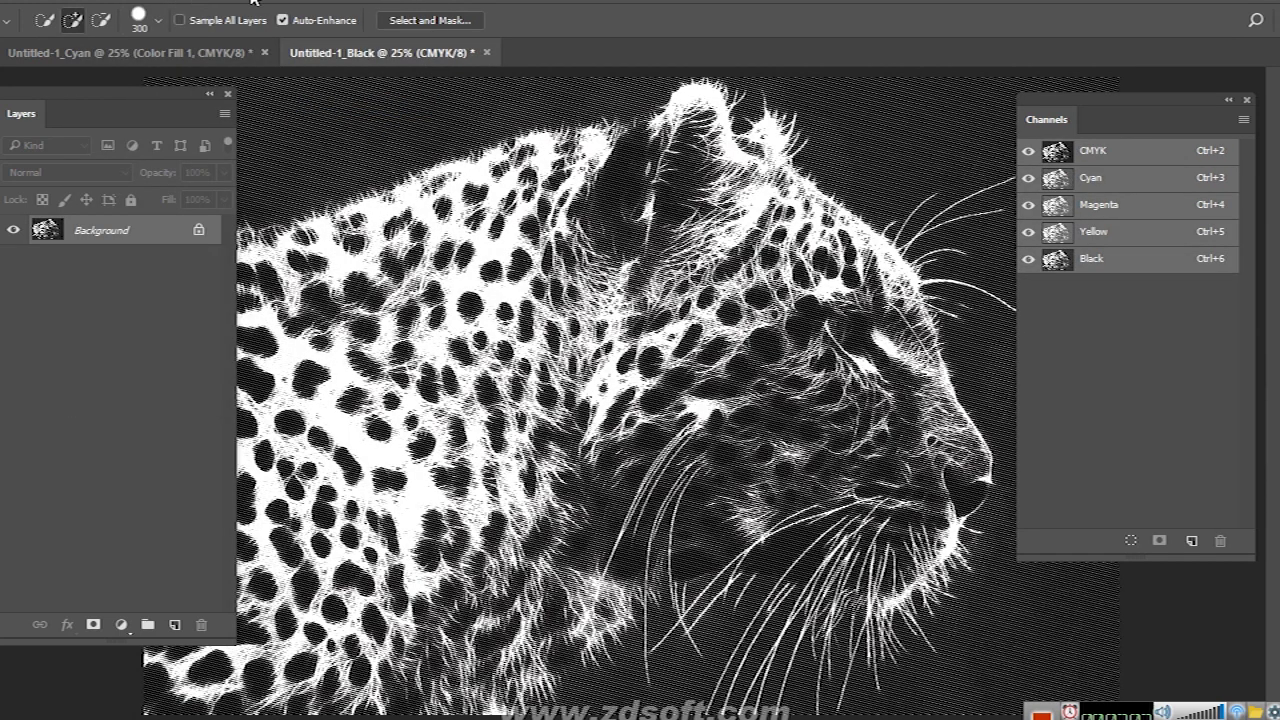
# Select shadows with Color Range and add a K 100 Solid Color fill layer
pyautogui.click(252, 3)
pyautogui.click(345, 178)
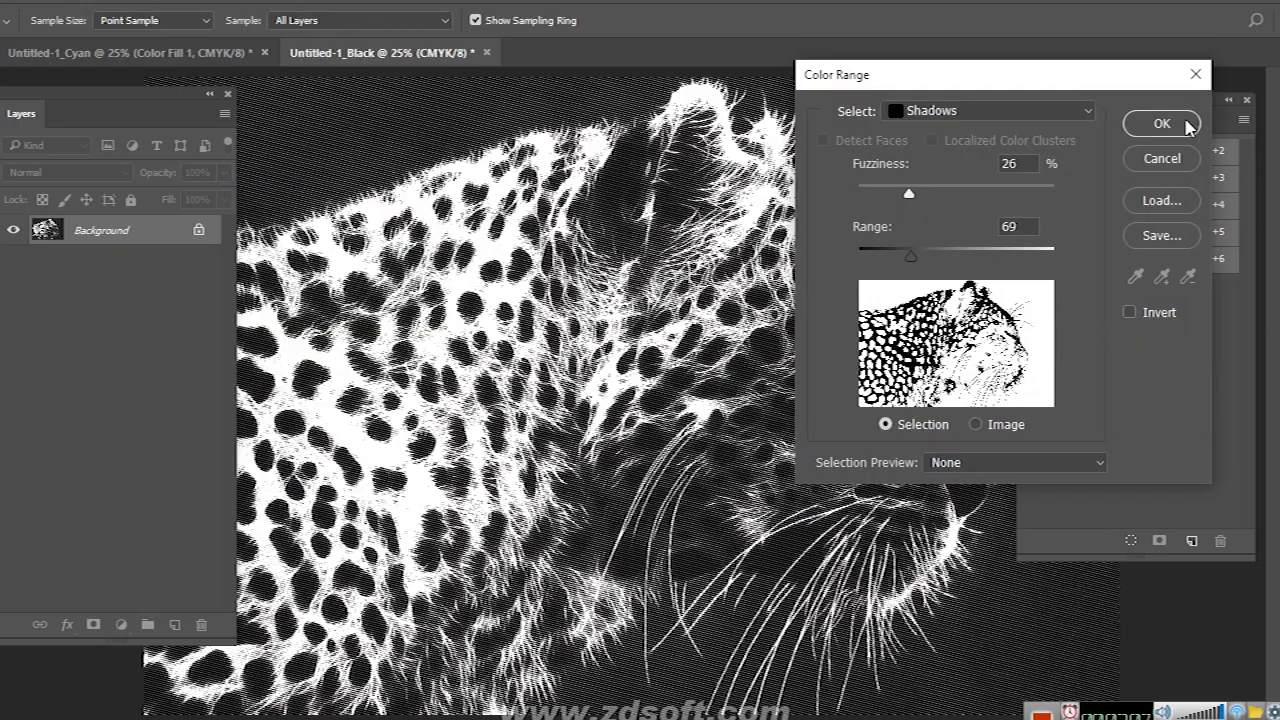
pyautogui.click(1162, 123)
pyautogui.click(121, 624)
pyautogui.click(171, 194)
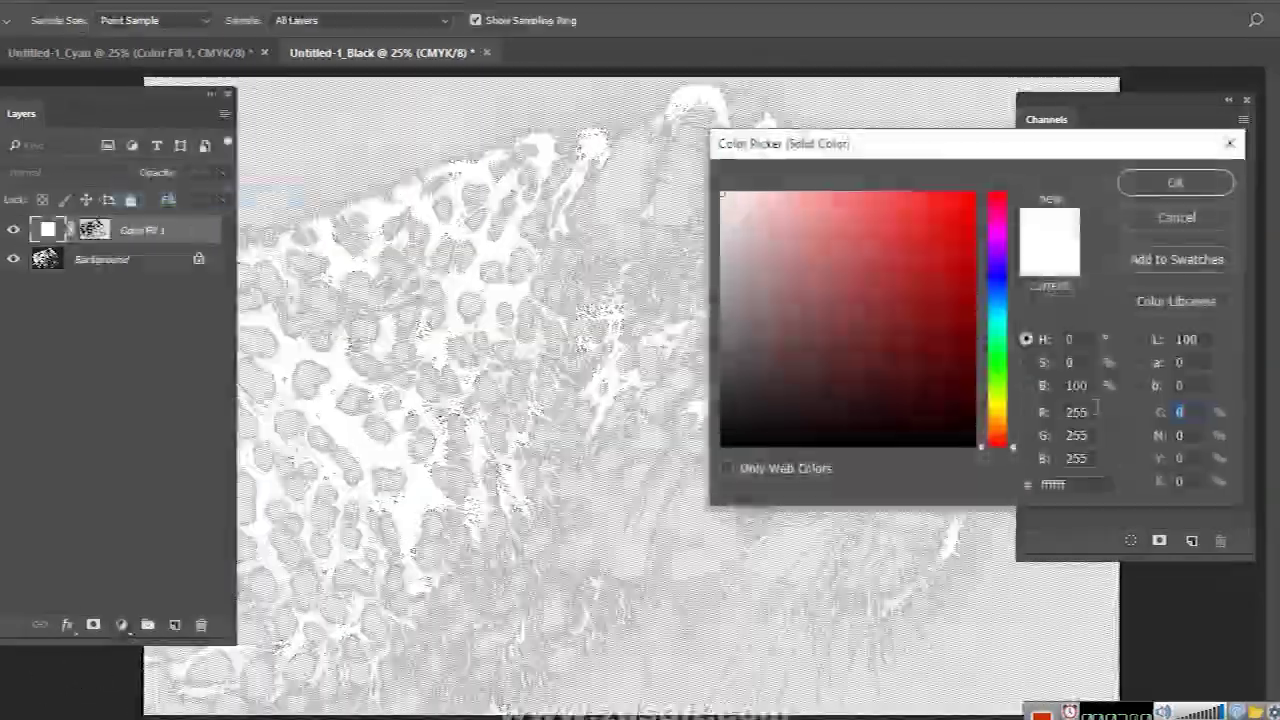
pyautogui.press('Tab')
pyautogui.press('Tab')
pyautogui.press('Tab')
pyautogui.write('10')
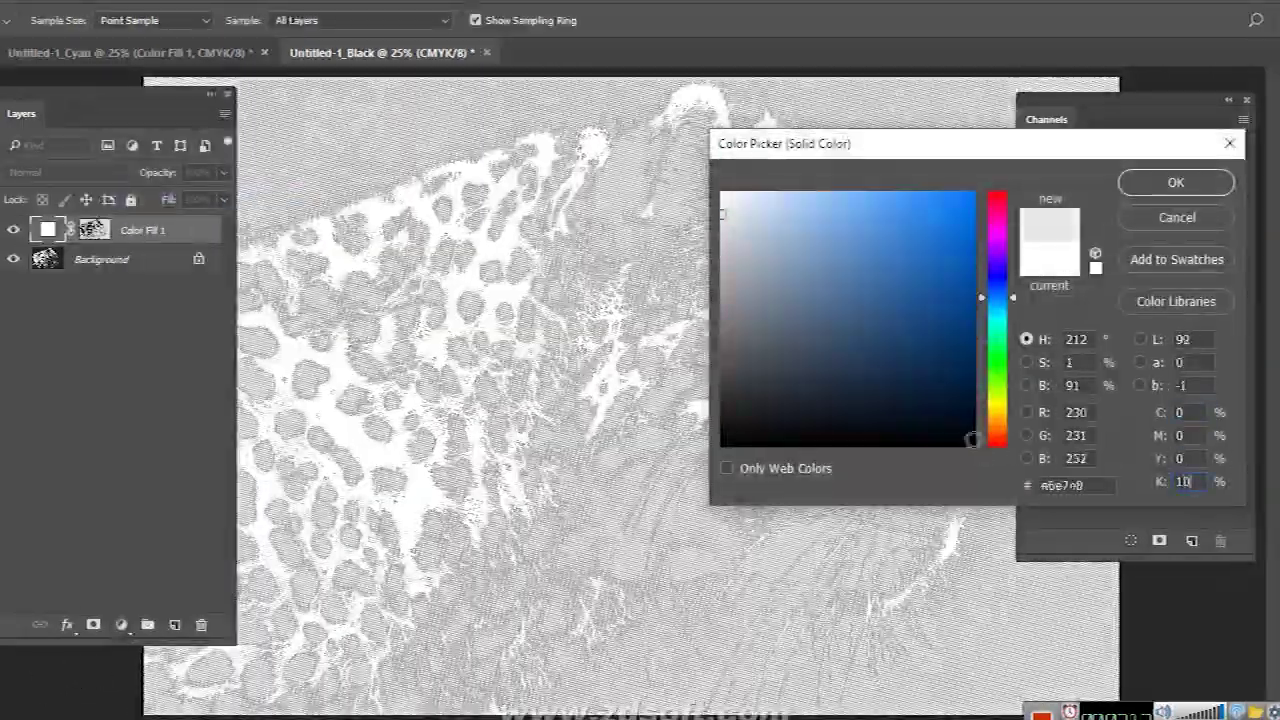
pyautogui.write('0')
pyautogui.click(1175, 182)
# Duplicate the black fill layer into Untitled-1_Cyan and close the Black document
pyautogui.rightClick(145, 230)
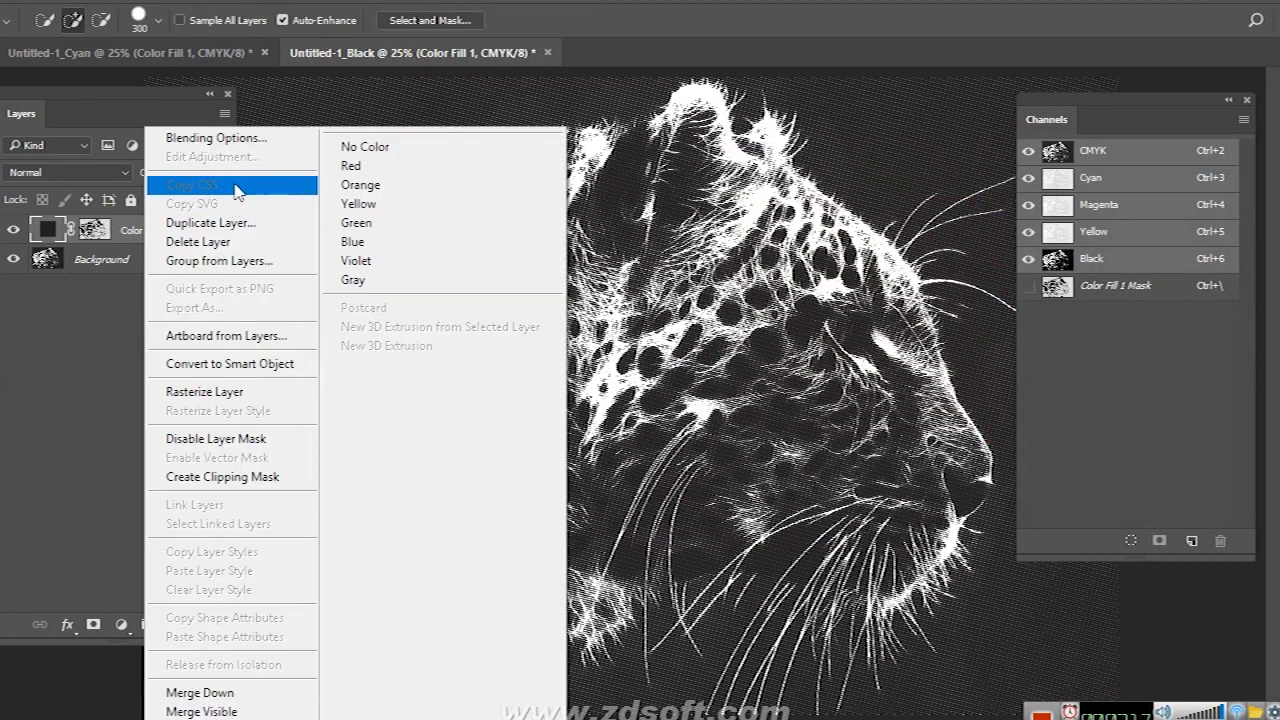
pyautogui.click(210, 222)
pyautogui.click(634, 264)
pyautogui.click(583, 284)
pyautogui.click(814, 195)
pyautogui.click(548, 52)
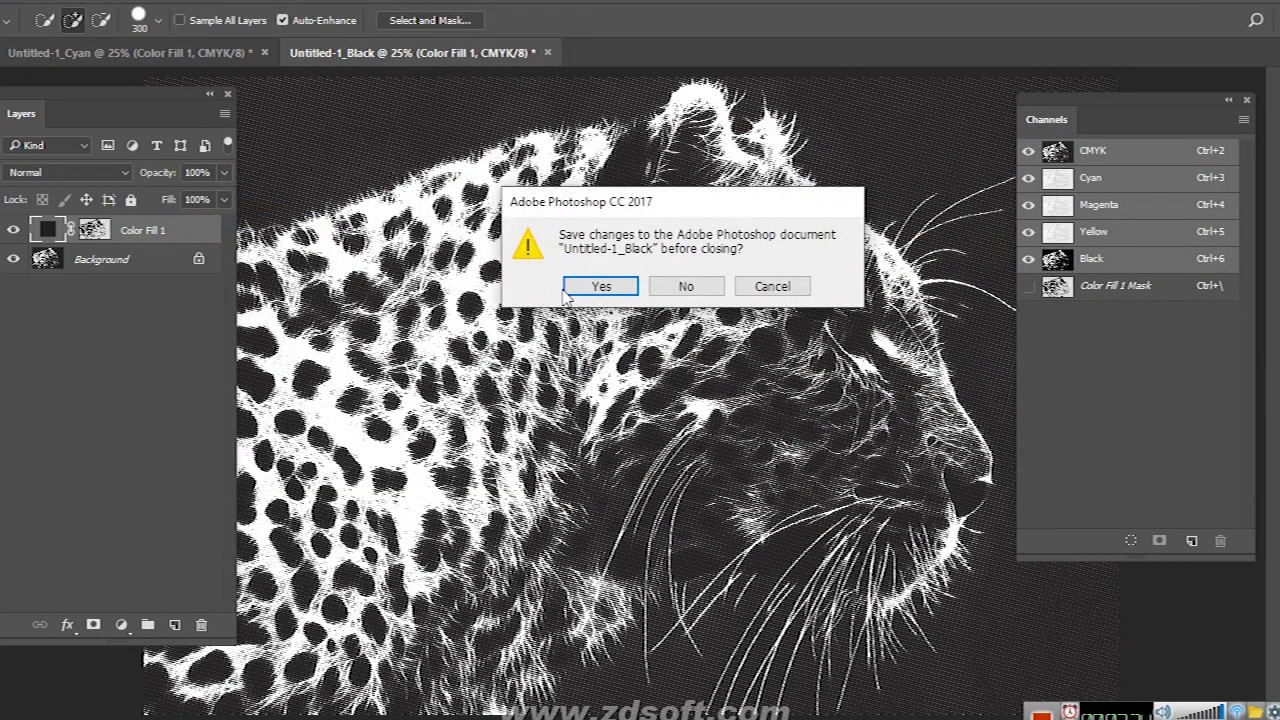
# Finish closing Black, order the fills black, cyan, magenta, yellow, and set all to Multiply
pyautogui.click(708, 289)
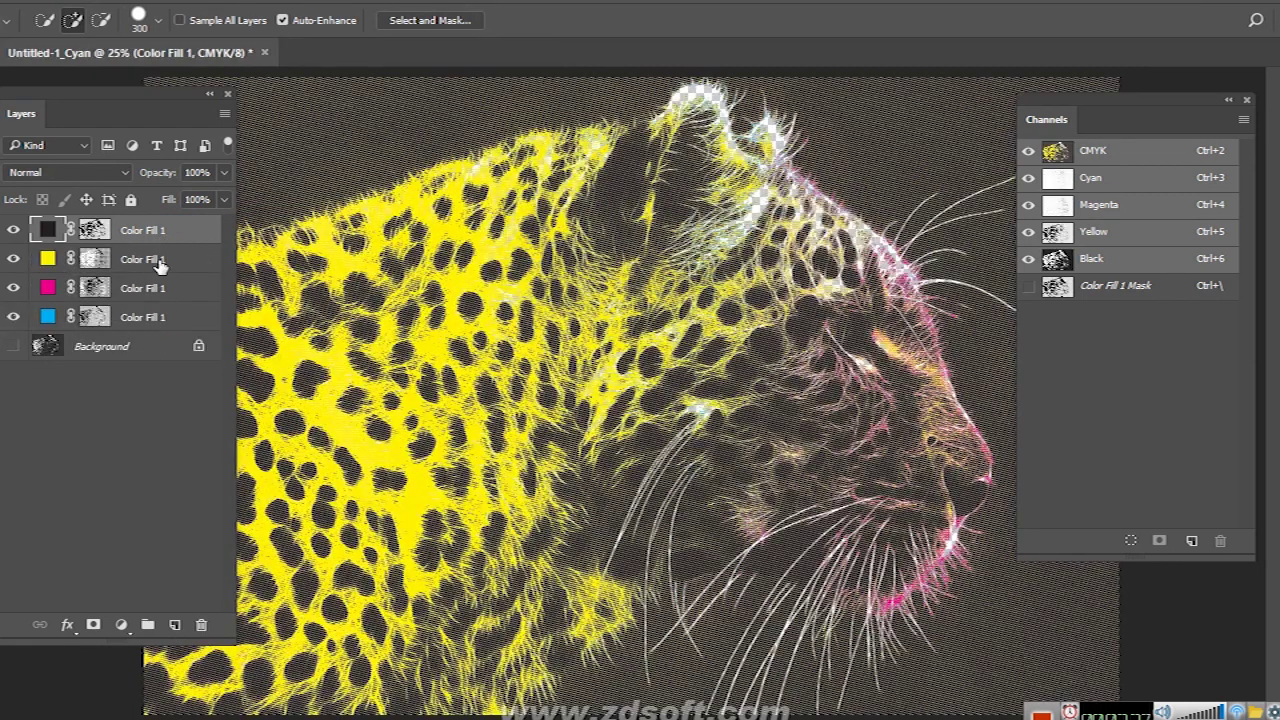
pyautogui.moveTo(160, 262)
pyautogui.mouseDown()
pyautogui.moveTo(163, 328)
pyautogui.moveTo(157, 243)
pyautogui.mouseUp()
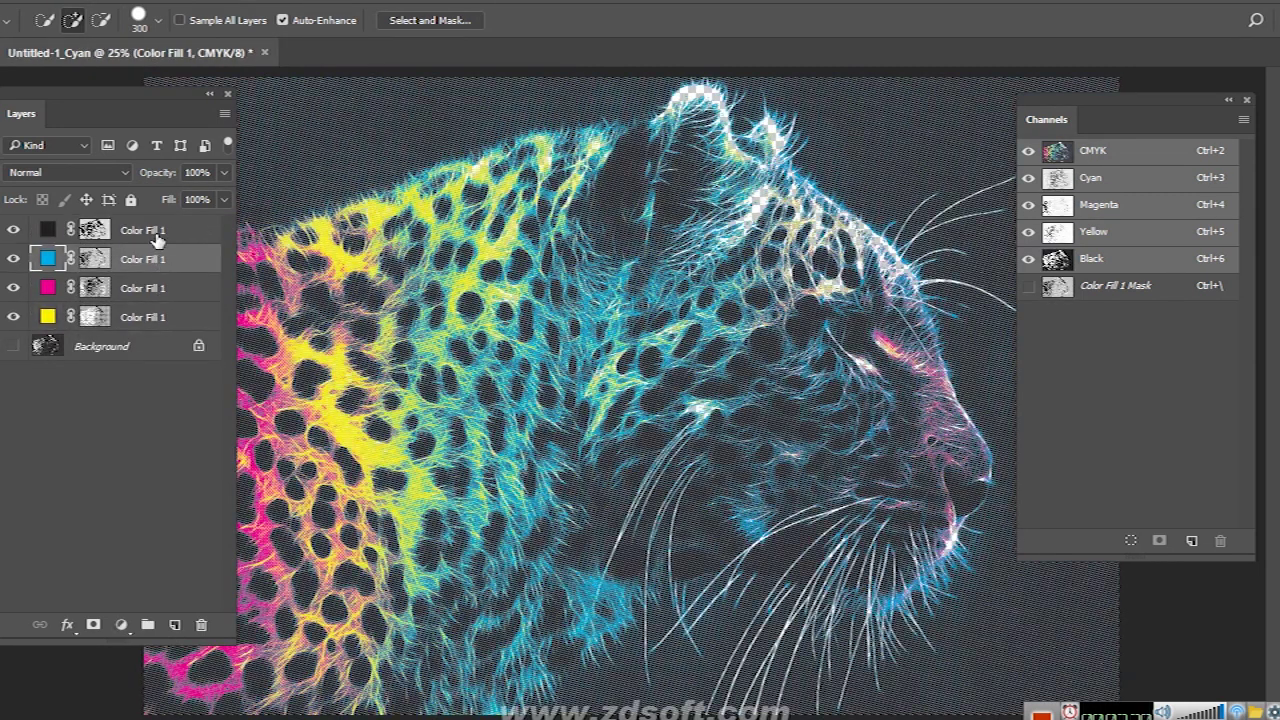
pyautogui.click(155, 238)
pyautogui.keyDown('shift'); pyautogui.click(175, 320); pyautogui.keyUp('shift')
pyautogui.click(70, 172)
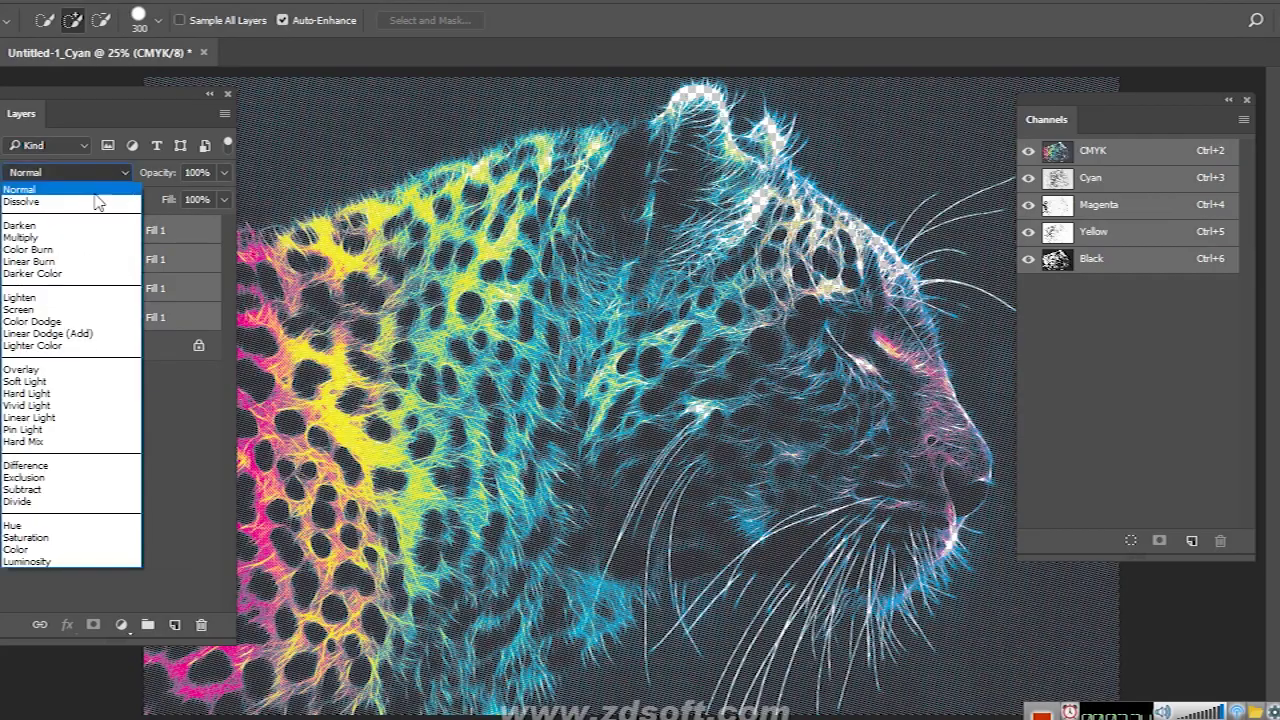
pyautogui.click(85, 240)
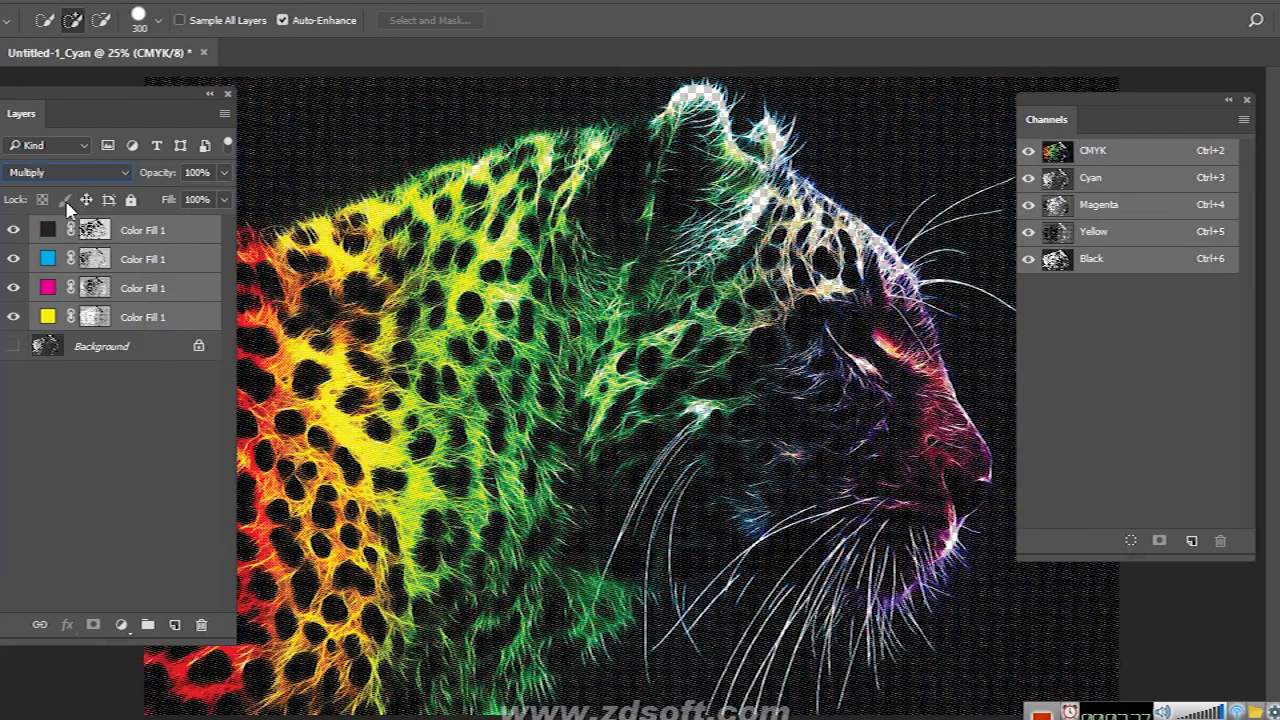
# Unlock and delete the old Background layer
pyautogui.press('v')
pyautogui.scroll(2, 646, 263)
pyautogui.scroll(-5, 748, 312)
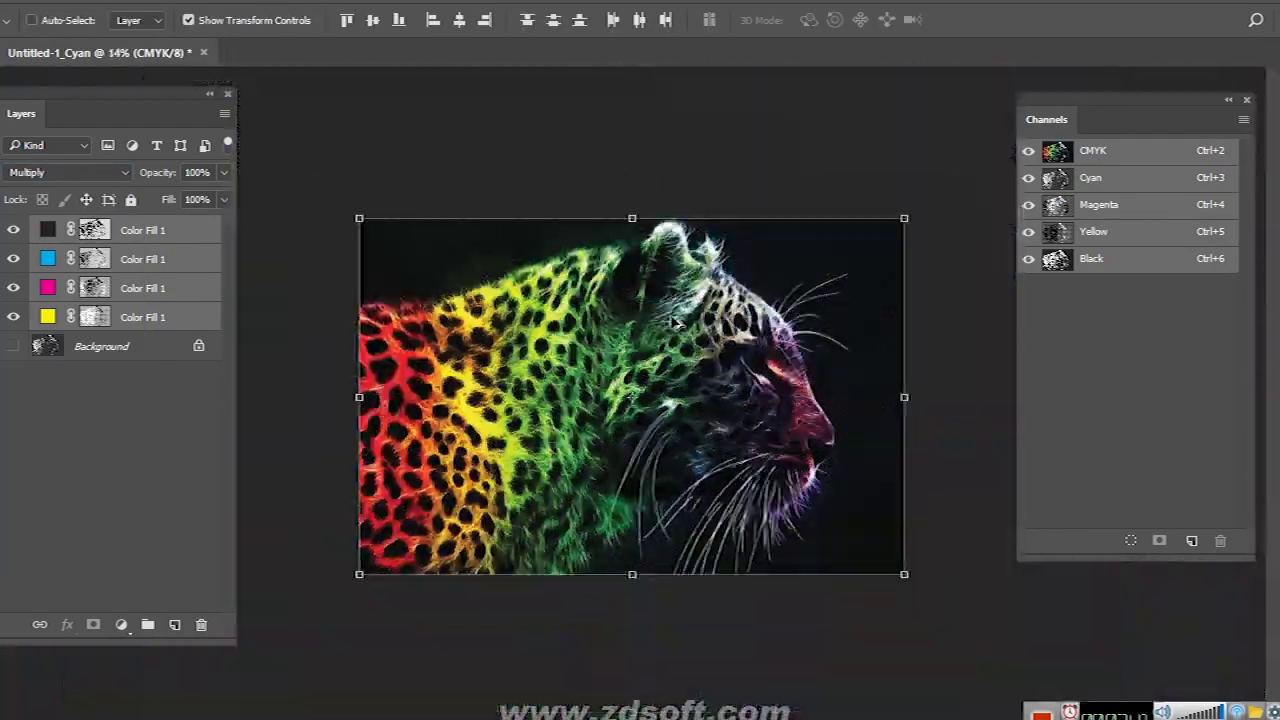
pyautogui.scroll(1, 748, 312)
pyautogui.scroll(1, 700, 320)
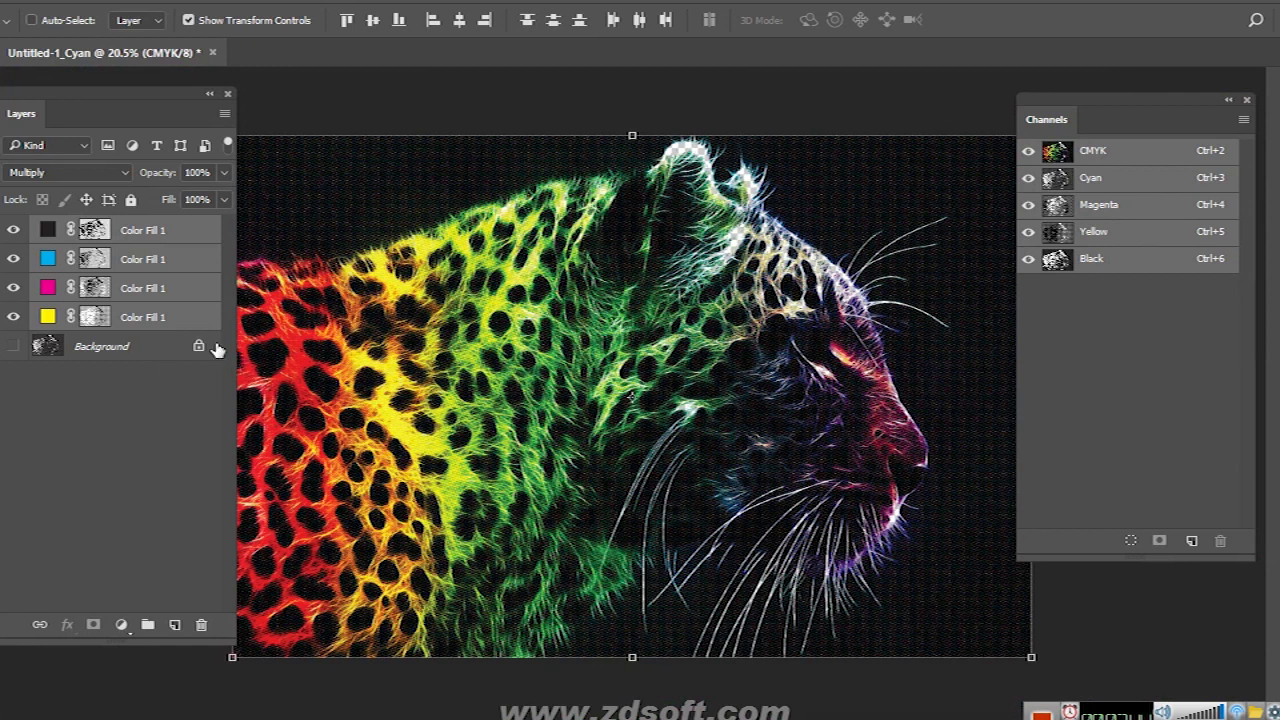
pyautogui.click(199, 346)
pyautogui.moveTo(150, 346); pyautogui.dragTo(201, 624)
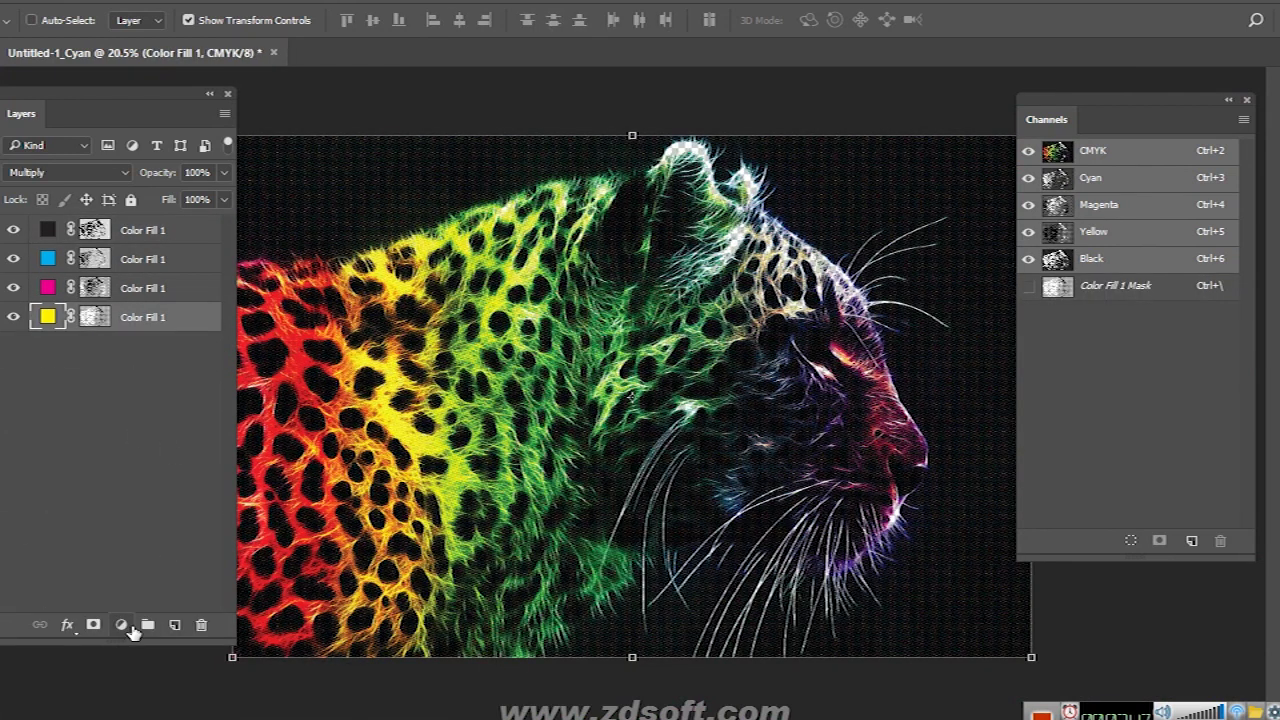
# Add a white Solid Color layer at the bottom and recolour the top fill pure black
pyautogui.click(121, 624)
pyautogui.click(170, 192)
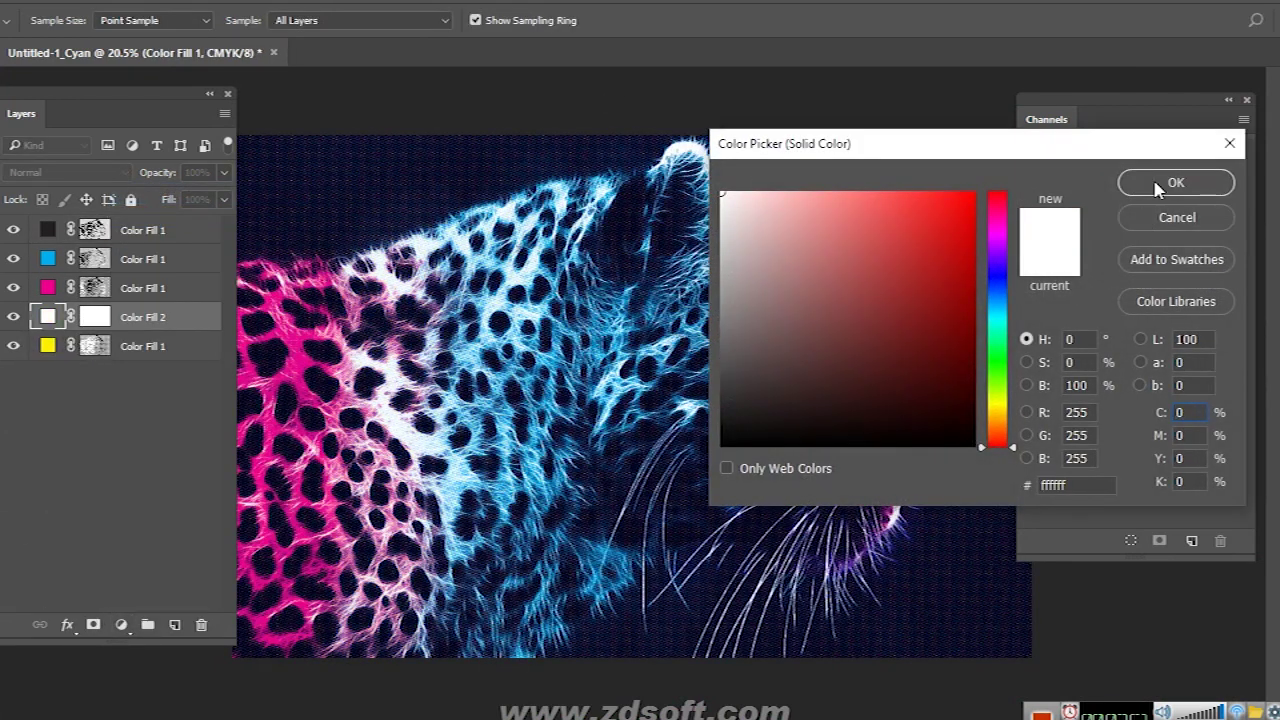
pyautogui.click(1176, 182)
pyautogui.moveTo(175, 317); pyautogui.dragTo(175, 360)
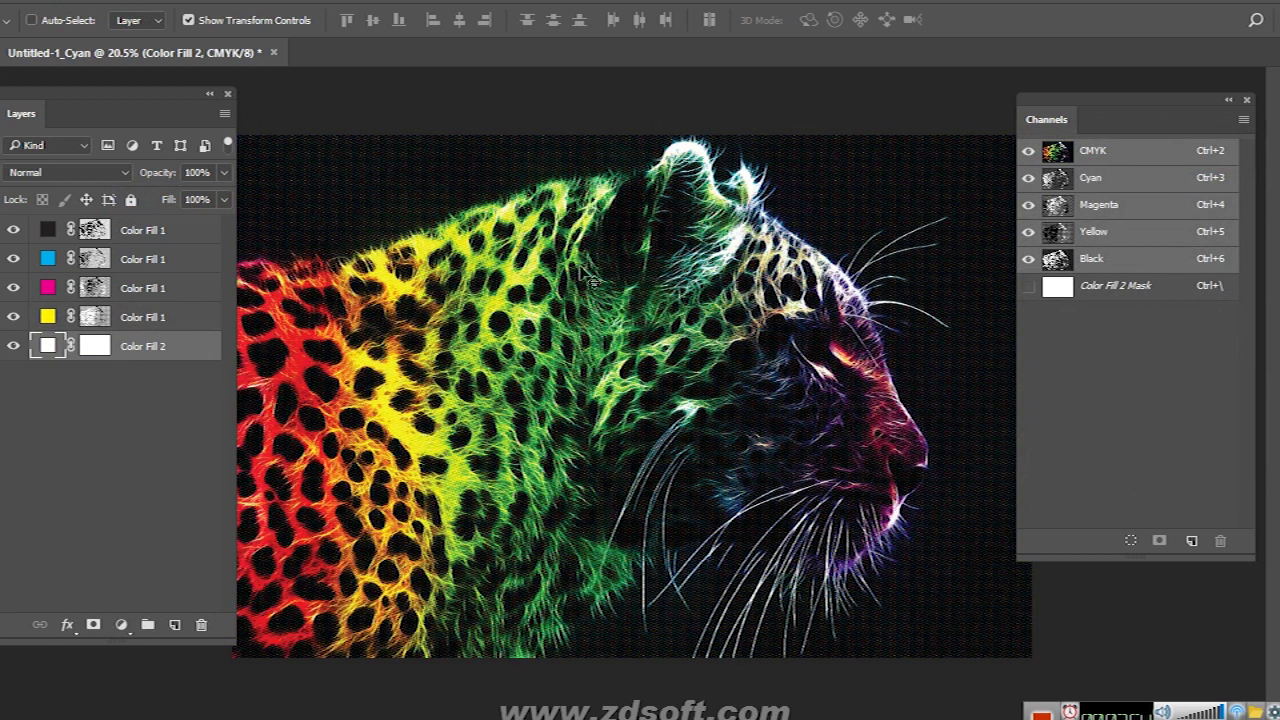
pyautogui.doubleClick(48, 230)
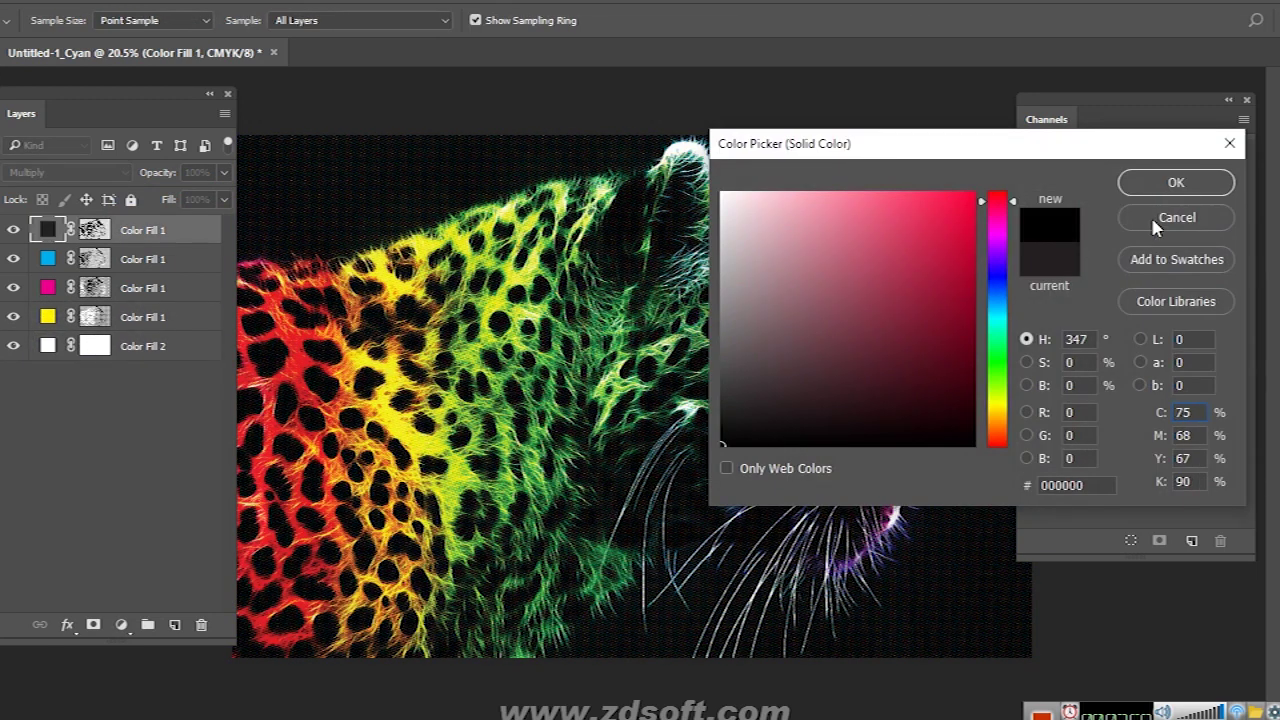
pyautogui.click(1177, 182)
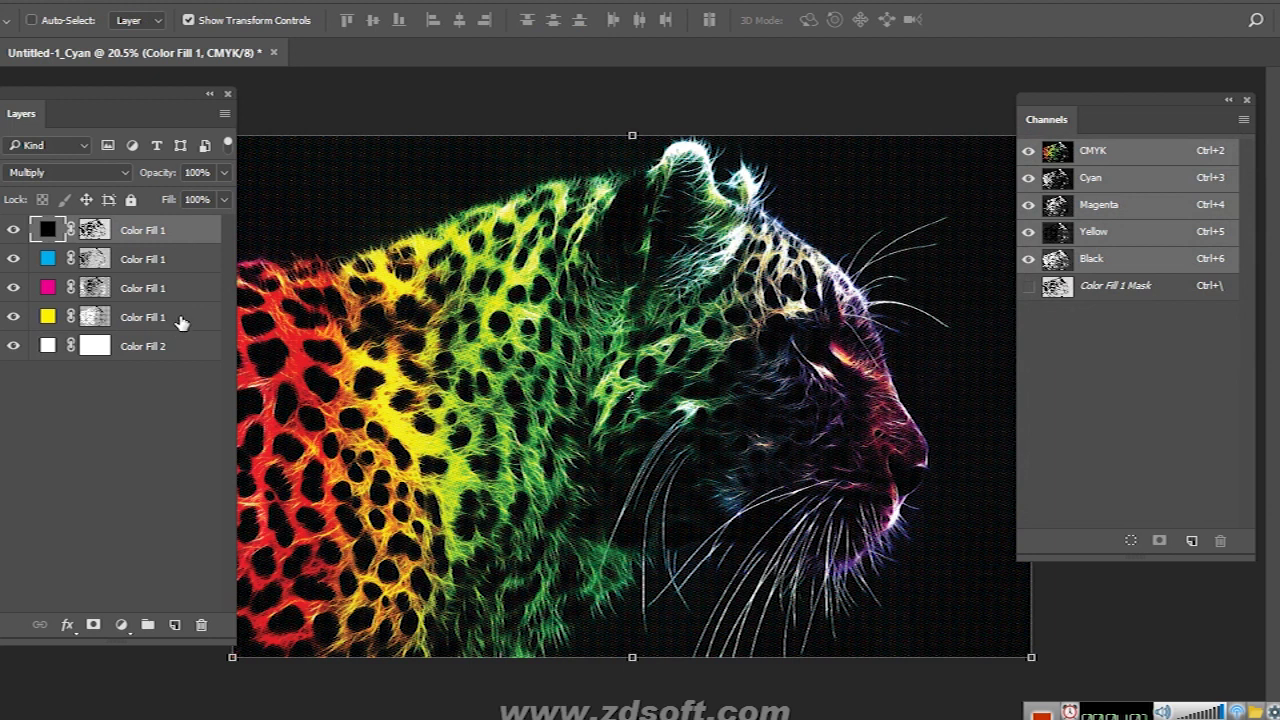
pyautogui.click(68, 172)
# Try the black fill layer at Normal blending, then set it back to Multiply
pyautogui.click(125, 172)
pyautogui.click(93, 172)
pyautogui.click(88, 189)
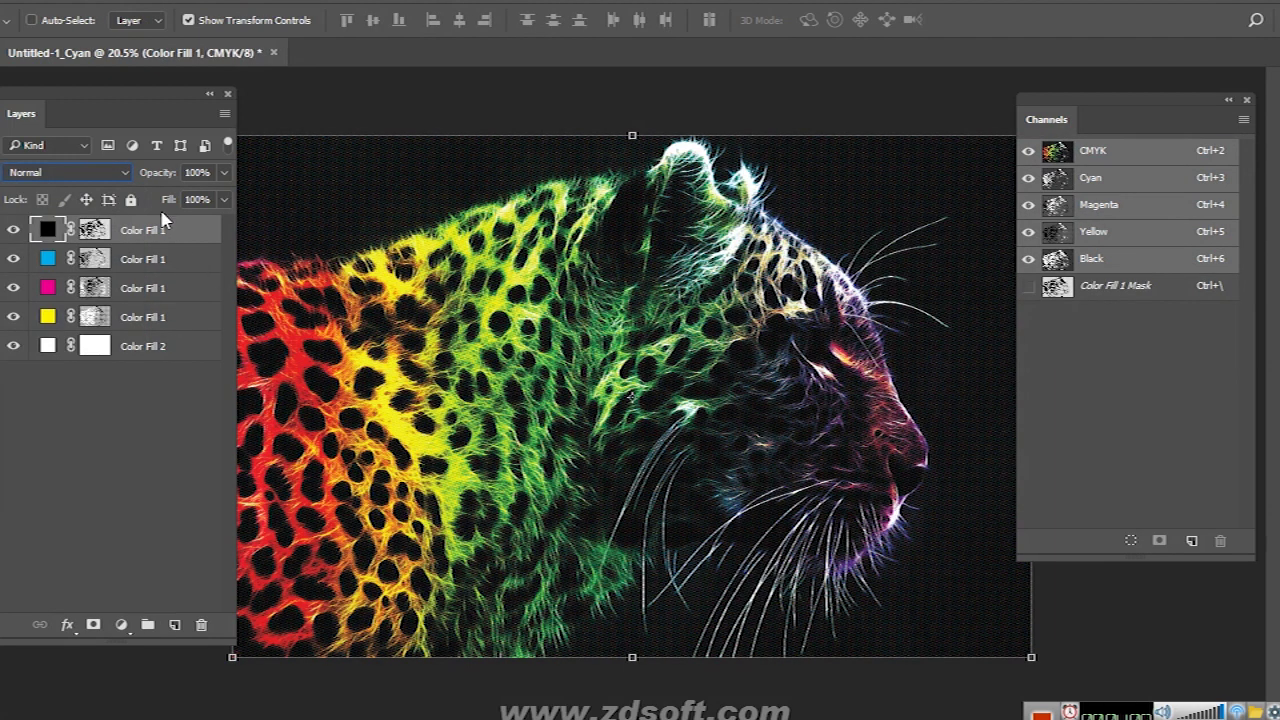
pyautogui.click(40, 170)
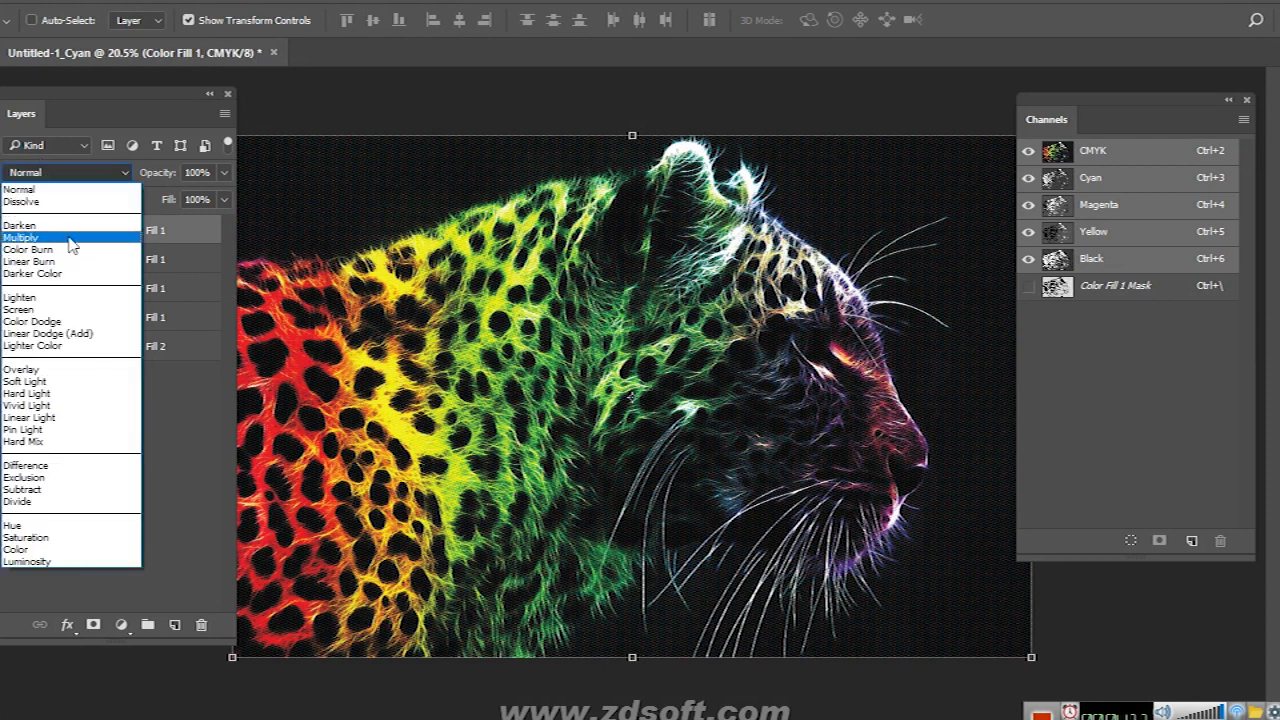
pyautogui.click(70, 240)
# Select the four colour fill layers and group them into Group 1
pyautogui.scroll(3, 628, 468)
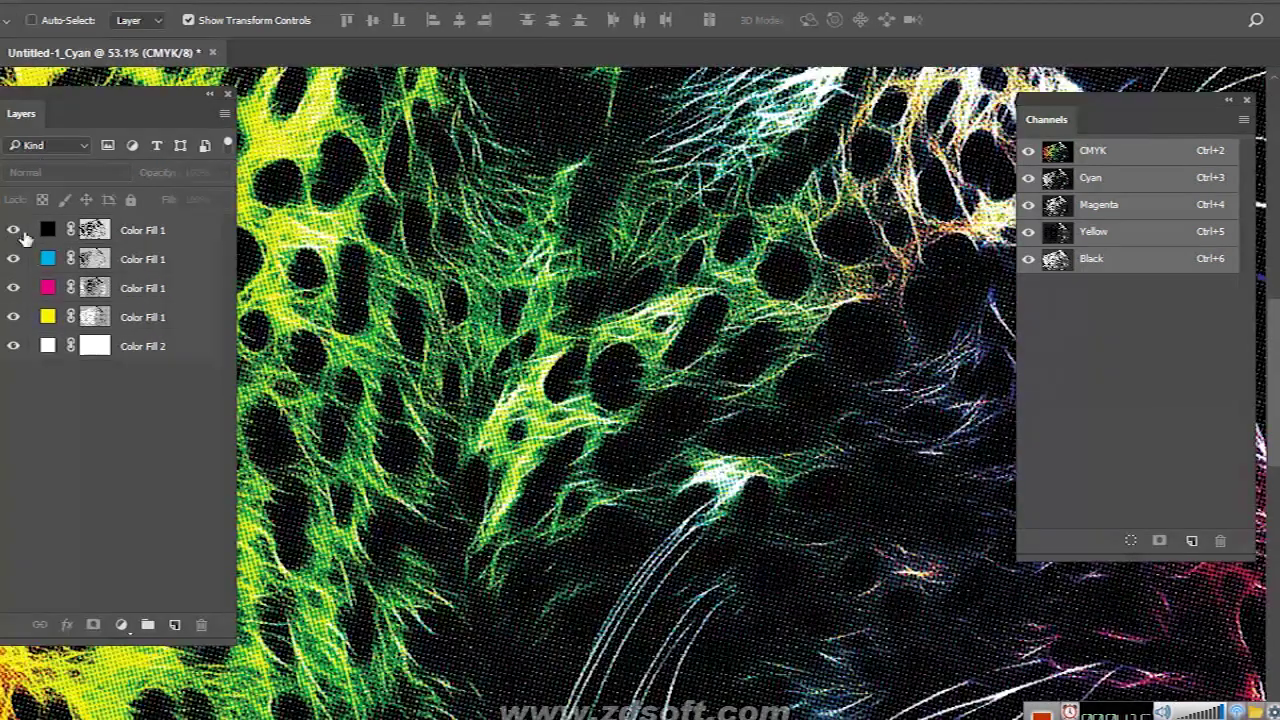
pyautogui.click(14, 288)
pyautogui.click(166, 230)
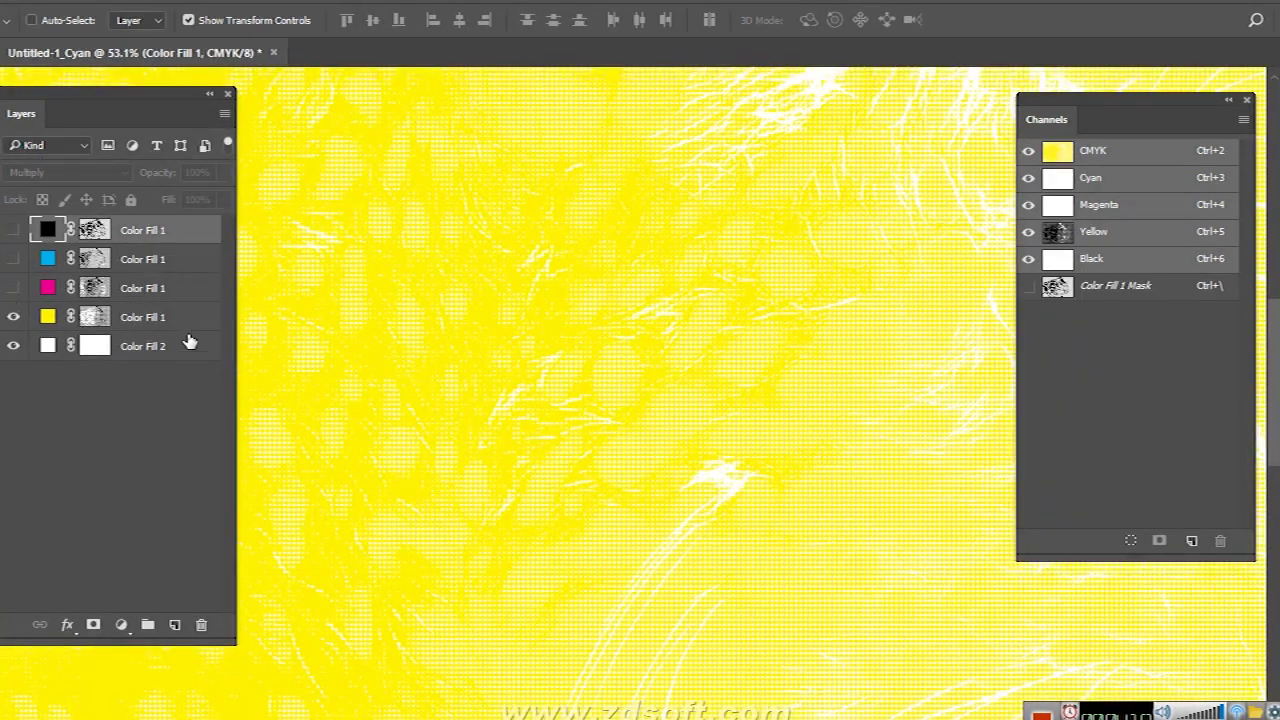
pyautogui.keyDown('shift'); pyautogui.click(190, 328); pyautogui.keyUp('shift')
pyautogui.hotkey('ctrl', 'g')
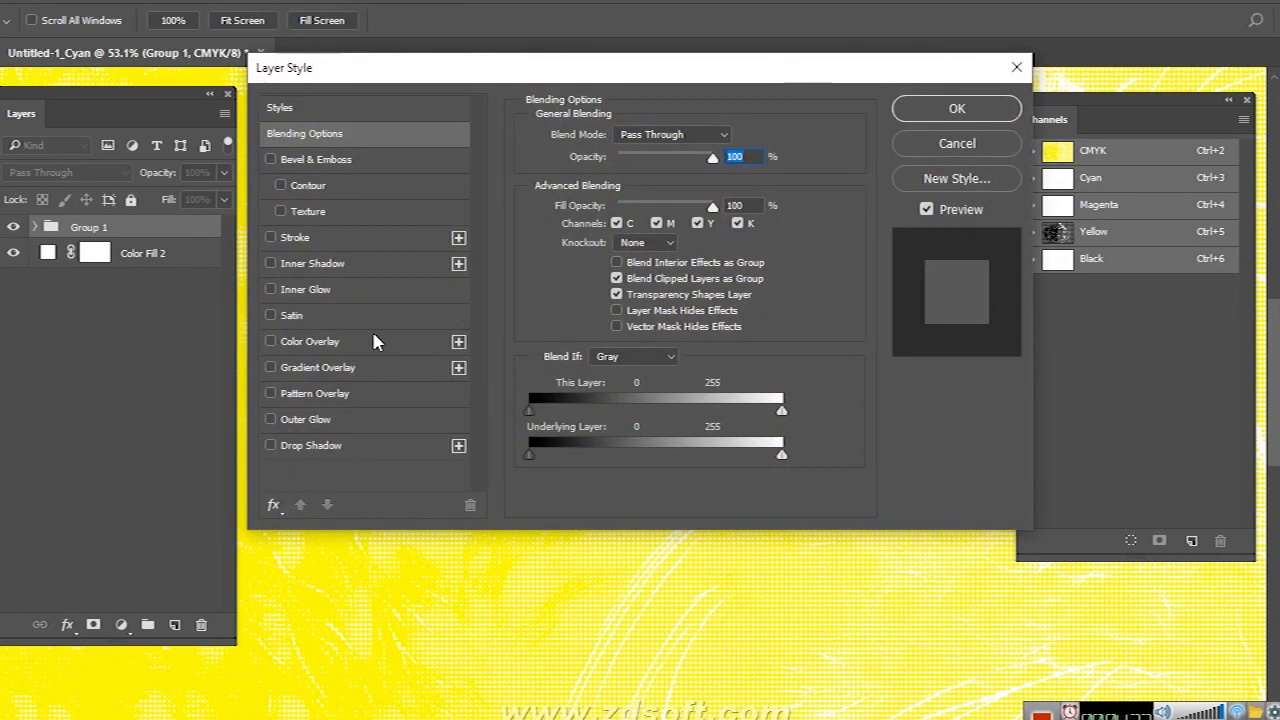
# Give Group 1 a black Color Overlay layer style
pyautogui.click(310, 341)
pyautogui.click(737, 137)
pyautogui.click(722, 445)
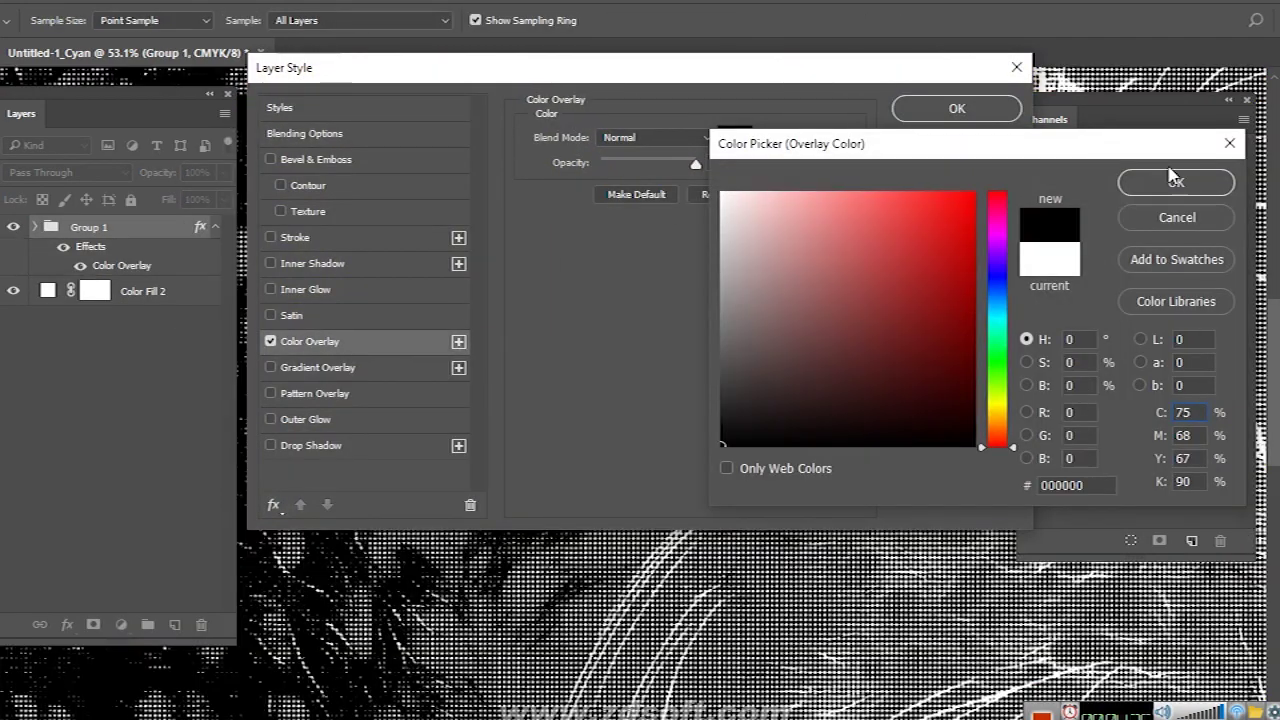
pyautogui.click(1174, 180)
pyautogui.click(915, 110)
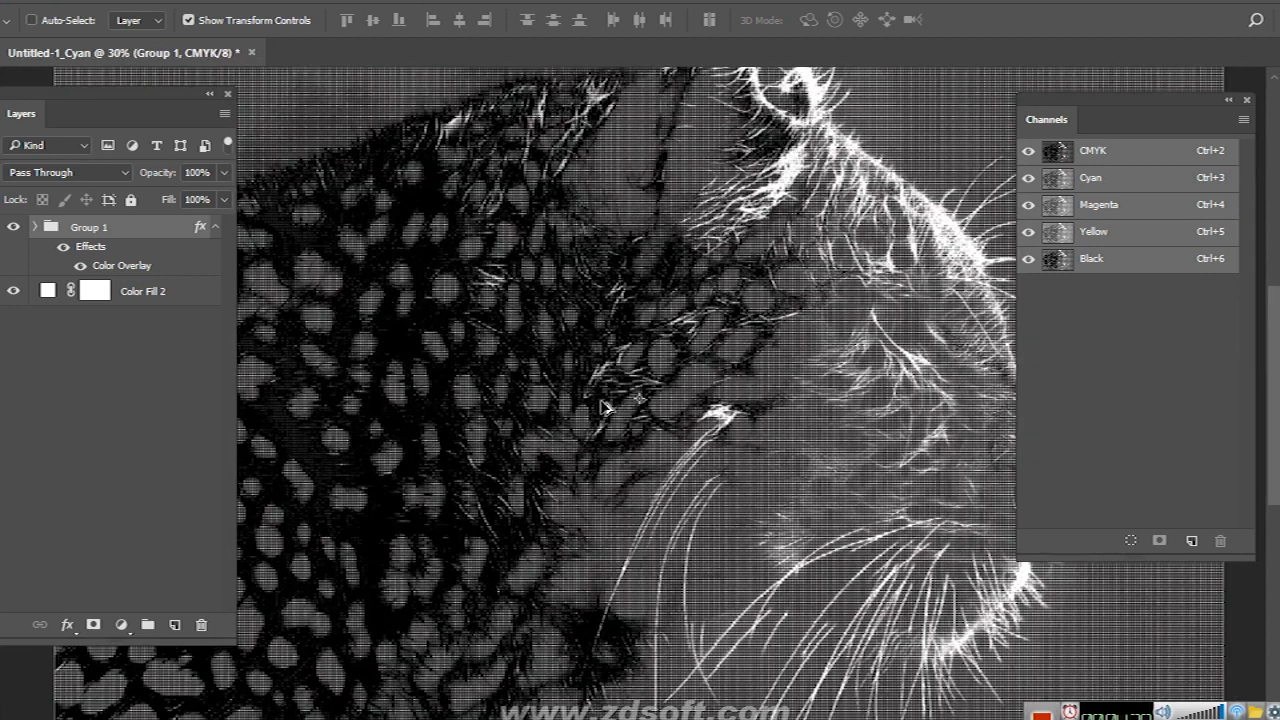
# Expand Group 1 and toggle the fill layers' visibility to inspect each colour
pyautogui.scroll(-2, 604, 406)
pyautogui.click(35, 227)
pyautogui.click(13, 378)
pyautogui.click(13, 348)
pyautogui.click(13, 348)
pyautogui.click(13, 320)
pyautogui.click(13, 320)
# Turn all four fill layers back on and switch off the black overlay effect
pyautogui.click(14, 291)
pyautogui.moveTo(13, 320); pyautogui.dragTo(13, 378)
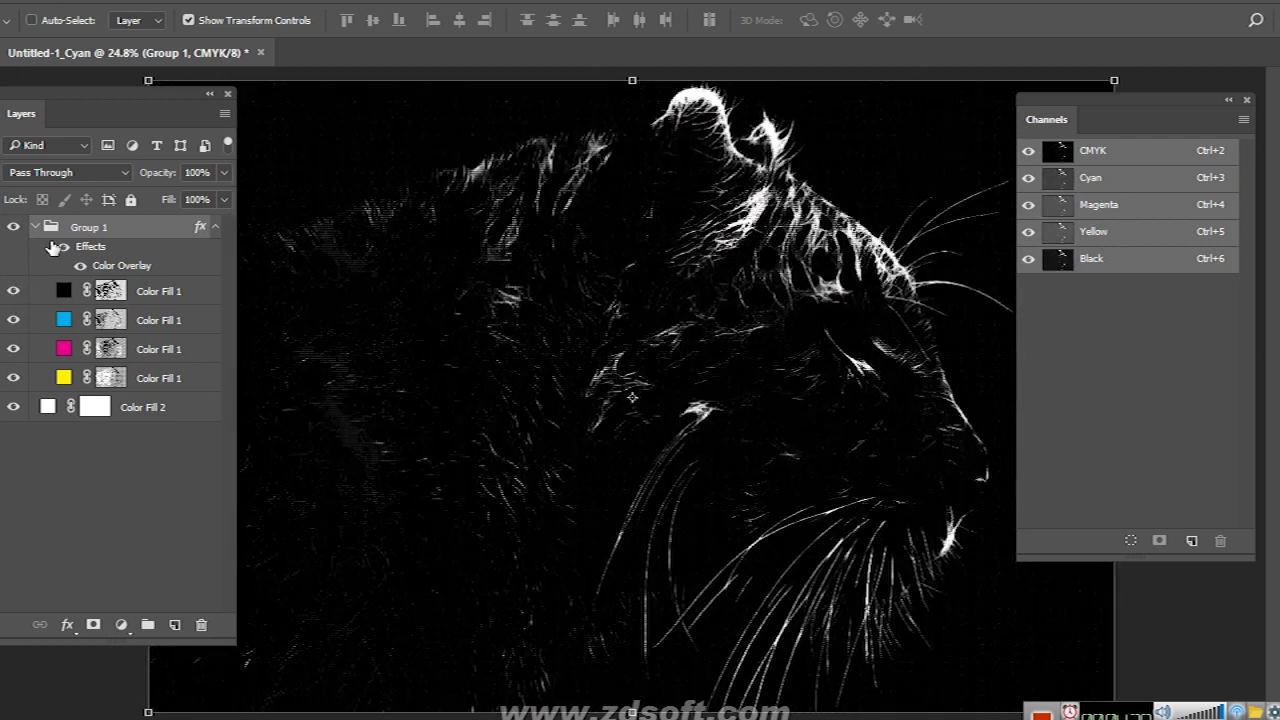
pyautogui.click(80, 265)
pyautogui.scroll(-1, 712, 418)
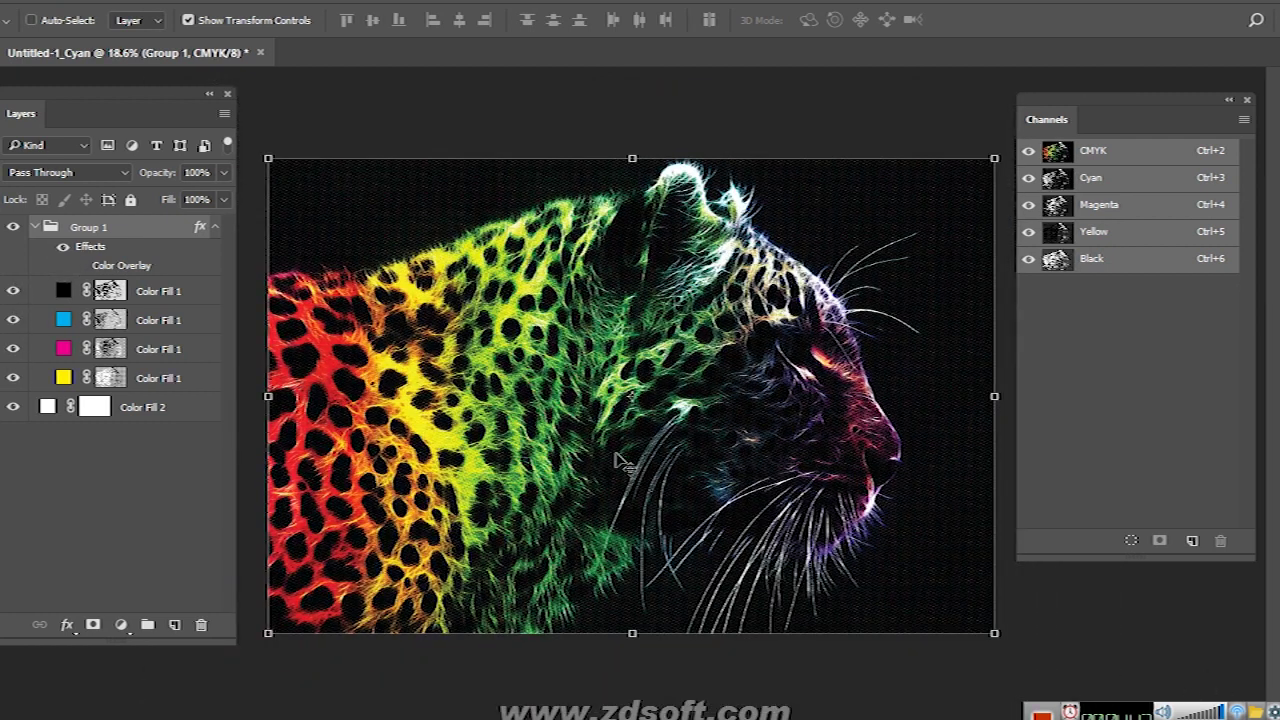